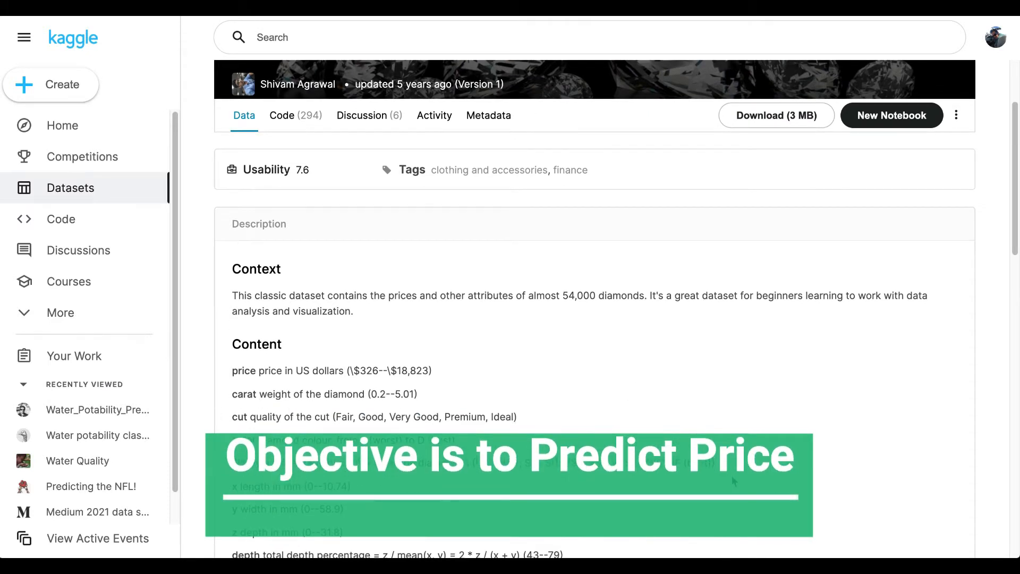
Examine the diamonds dataset's attribute descriptions and the diamonds.csv column preview through to the y column
scroll(594, 318, down, 2)
scroll(595, 319, down, 2)
scroll(356, 396, down, 2)
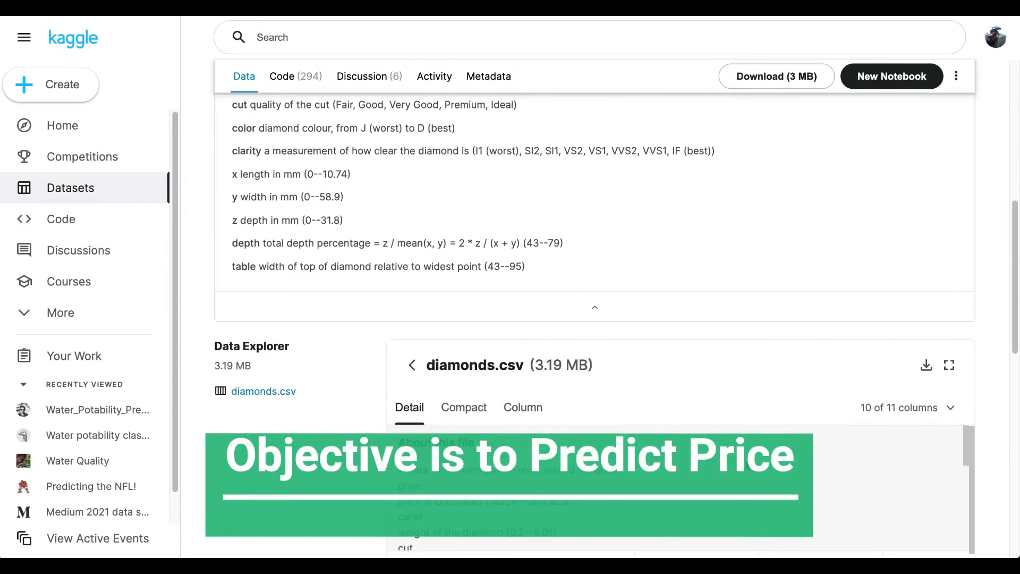
scroll(355, 396, down, 1)
scroll(335, 416, down, 1)
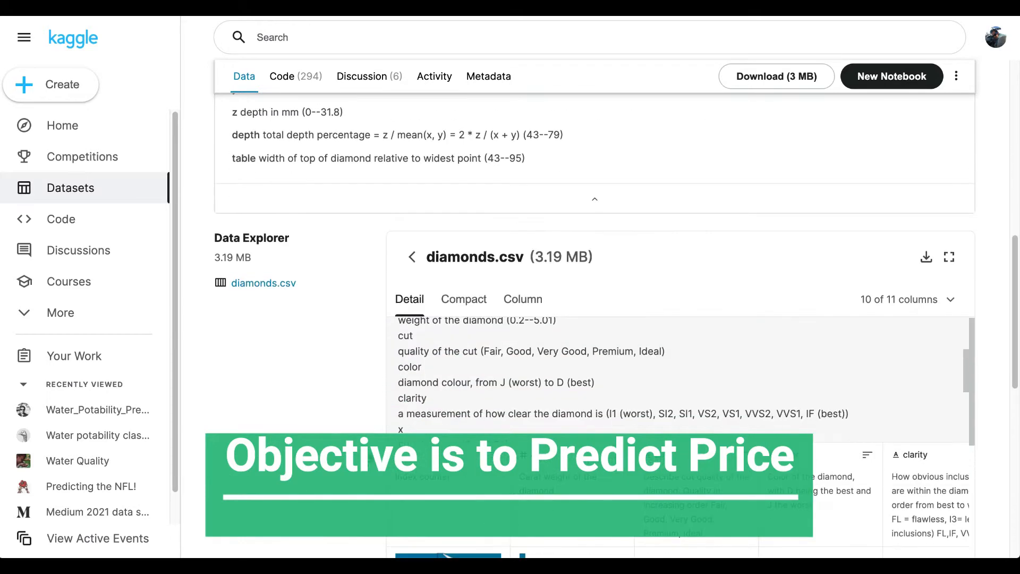
scroll(335, 416, down, 2)
scroll(335, 421, down, 2)
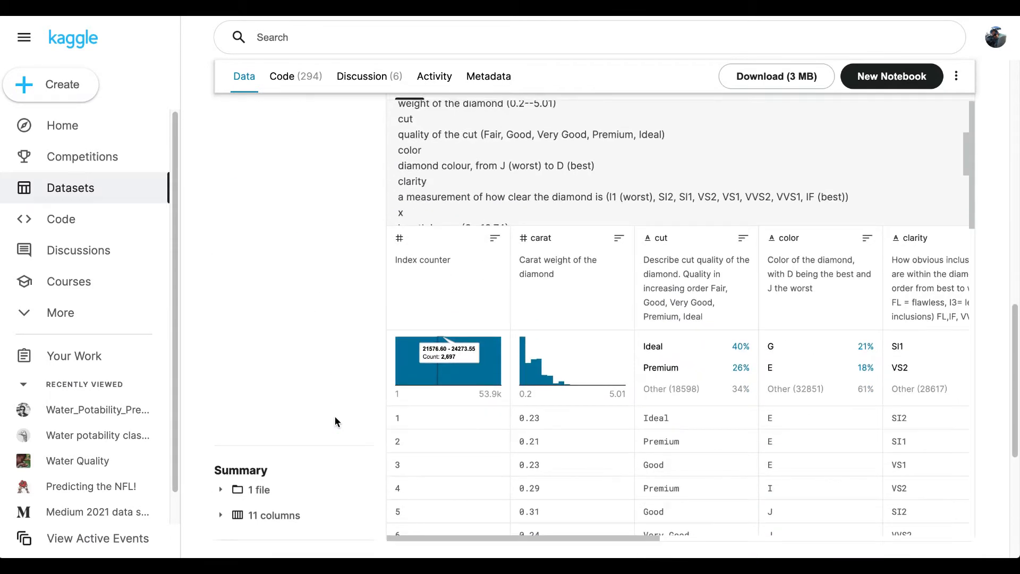
scroll(335, 416, down, 1)
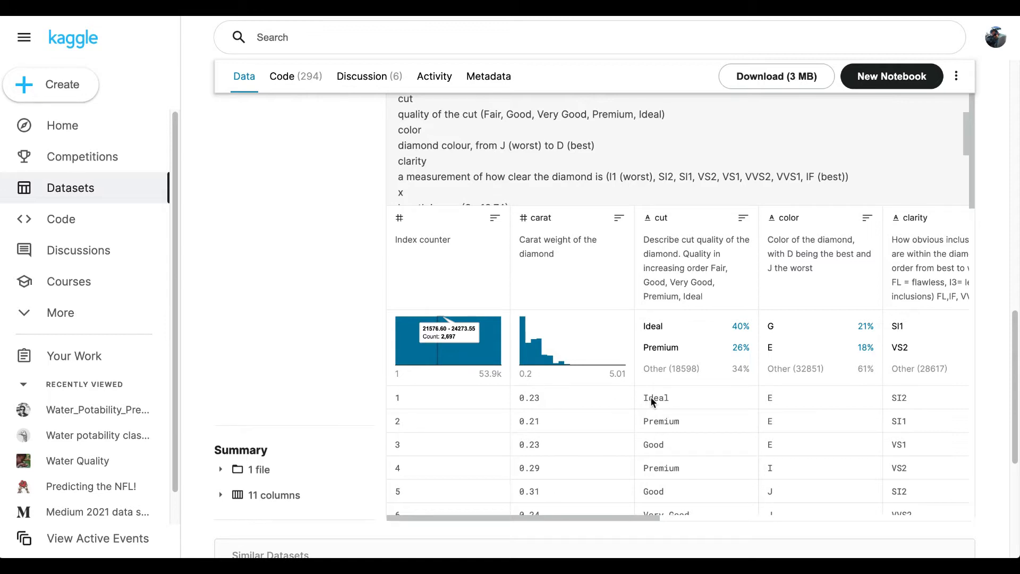
scroll(682, 481, down, 2)
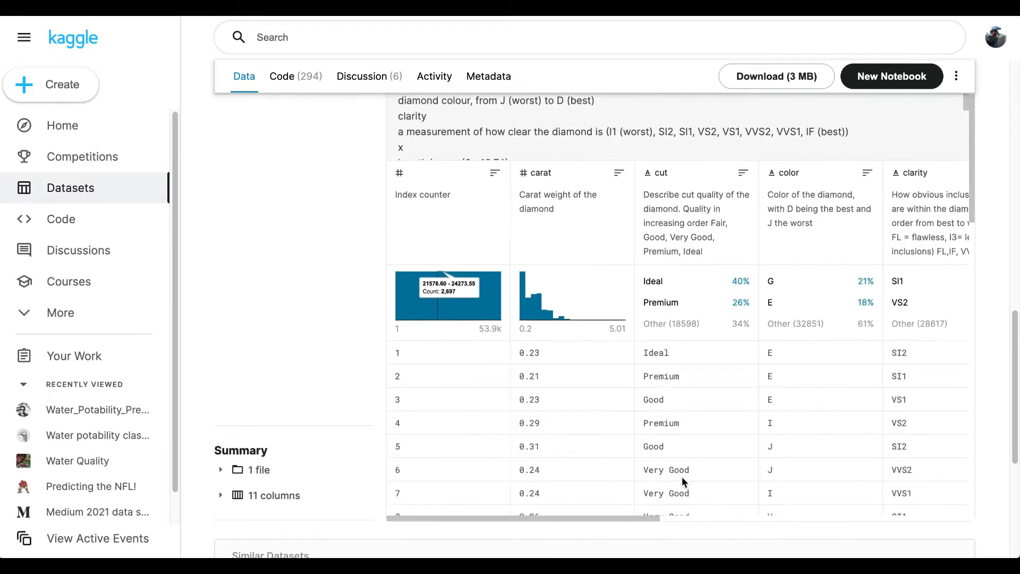
drag(660, 517, 966, 509)
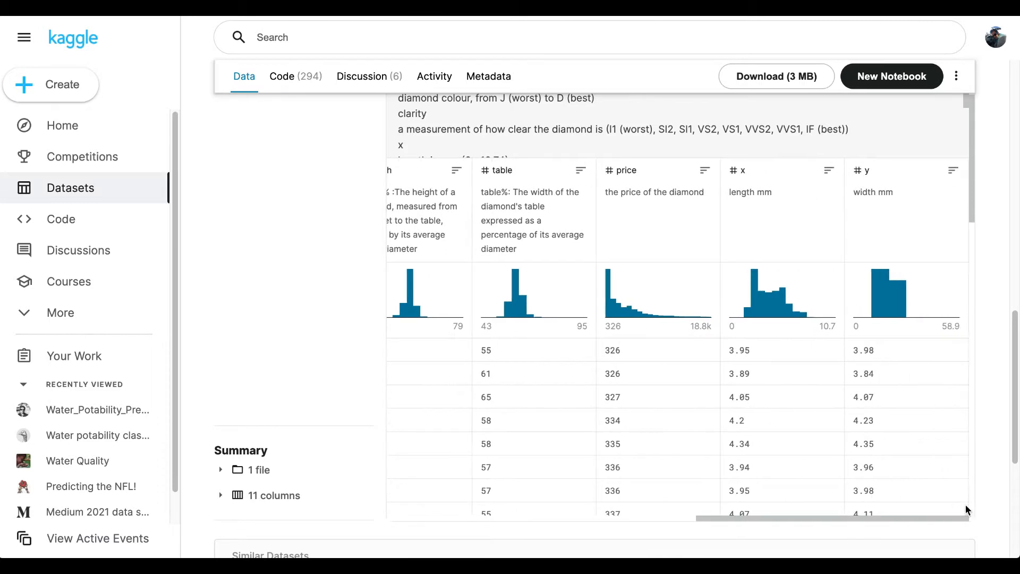
scroll(704, 438, down, 1)
scroll(735, 455, up, 1)
scroll(735, 458, up, 1)
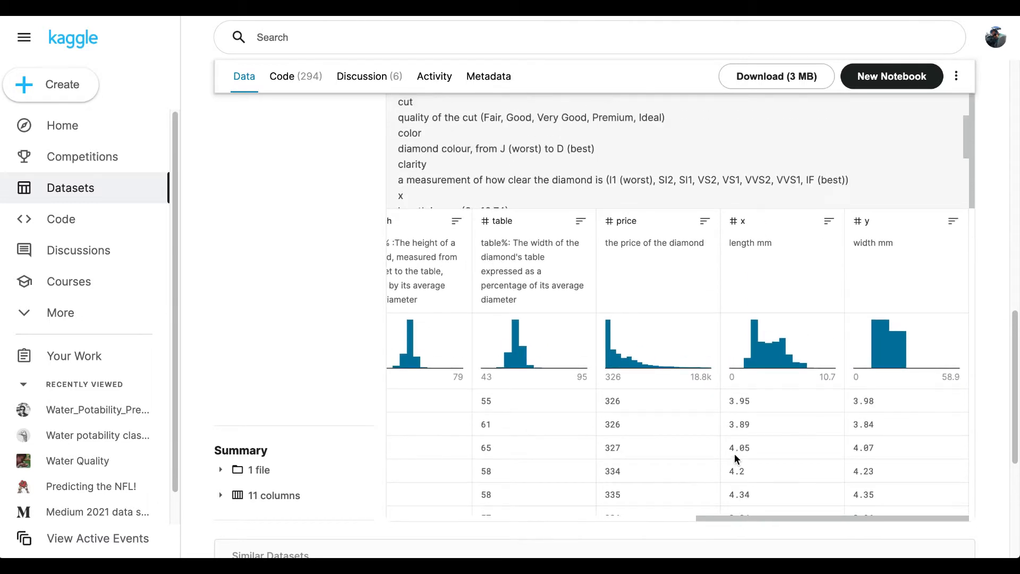
Download the diamonds dataset from its Kaggle page
scroll(314, 298, up, 3)
scroll(289, 304, up, 1)
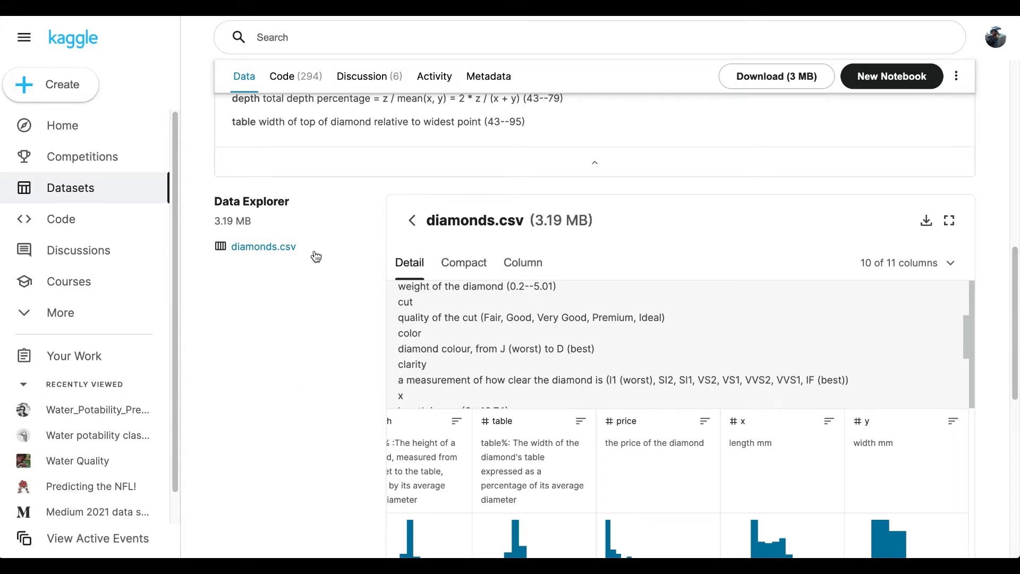
click(752, 77)
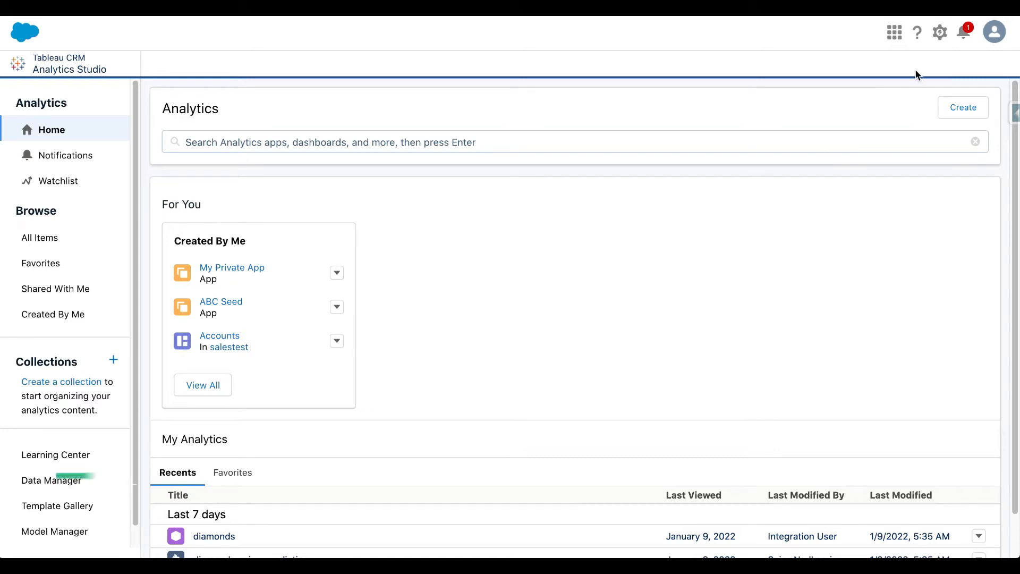
In Tableau CRM Analytics Studio, create a new dataset from a CSV file using diamonds.csv
click(959, 110)
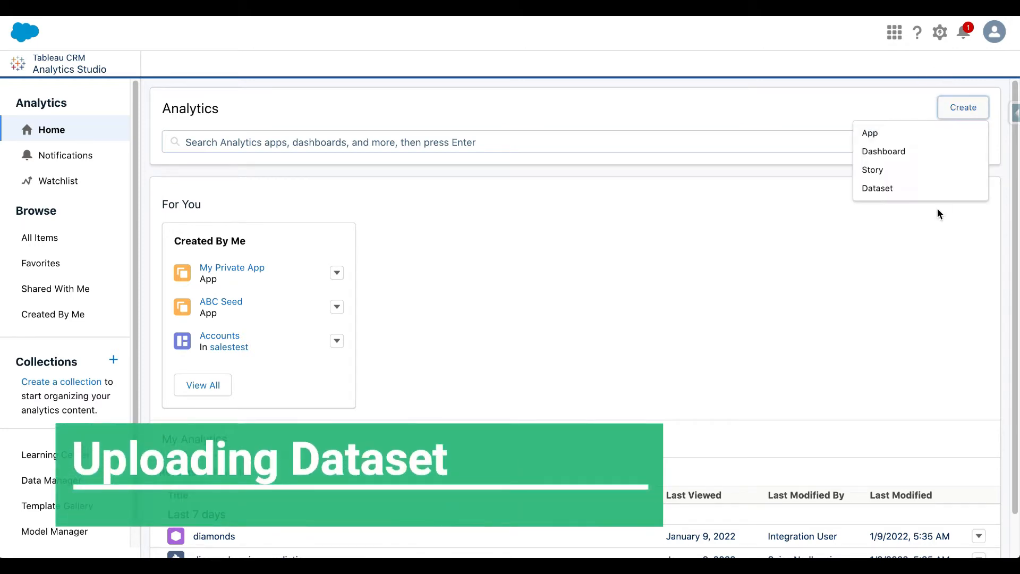
click(892, 190)
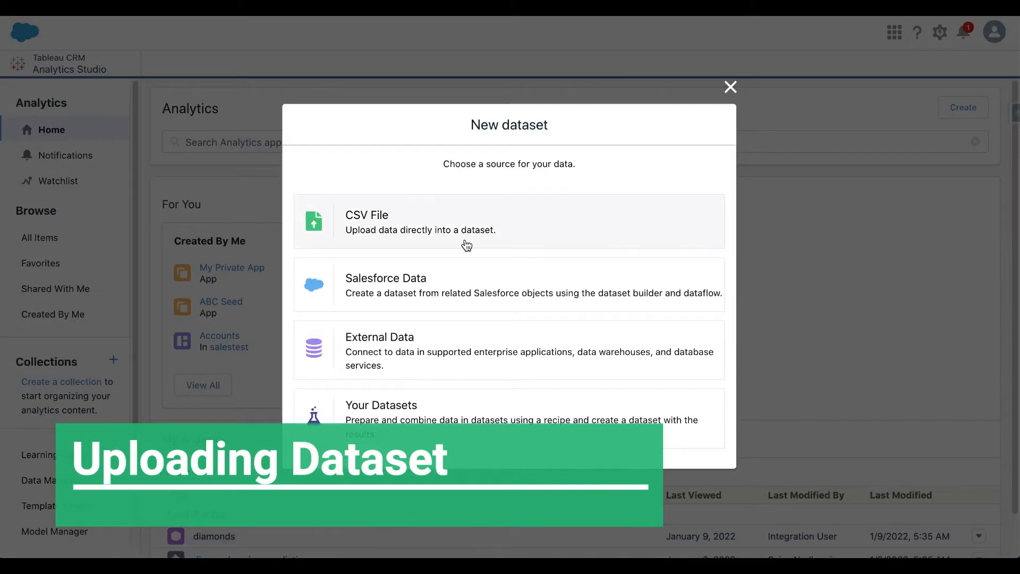
click(453, 233)
click(523, 320)
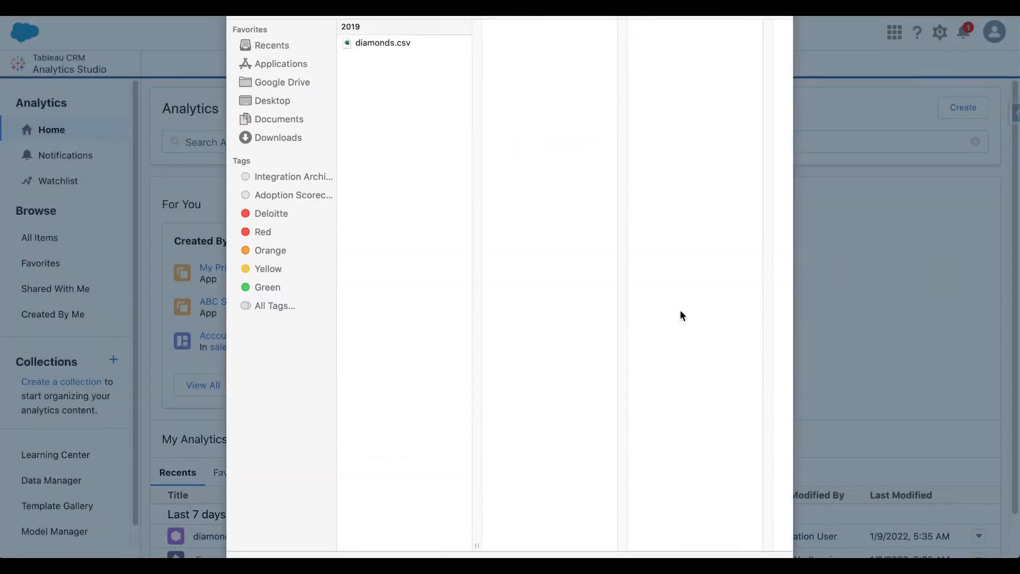
click(405, 45)
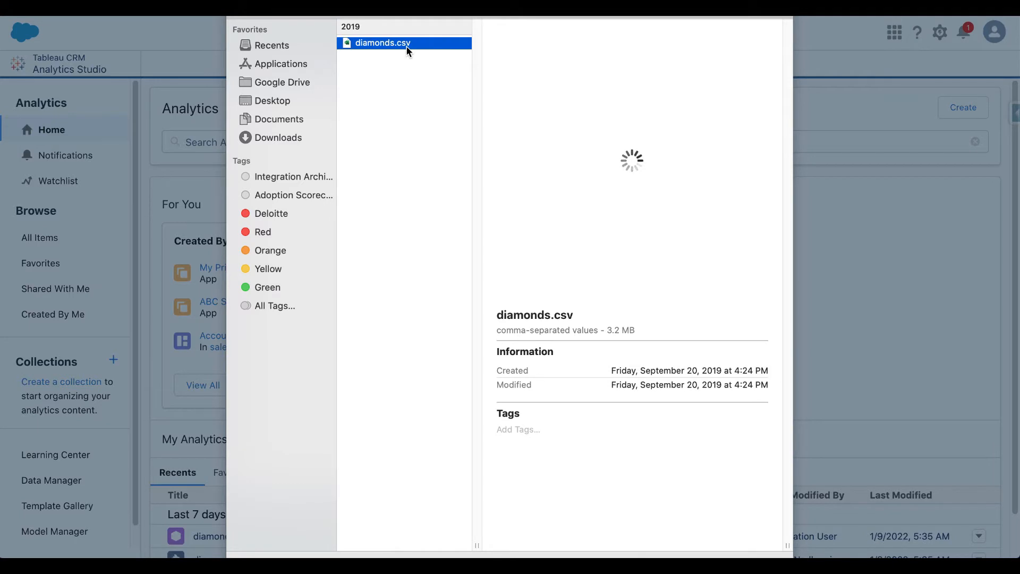
double_click(405, 46)
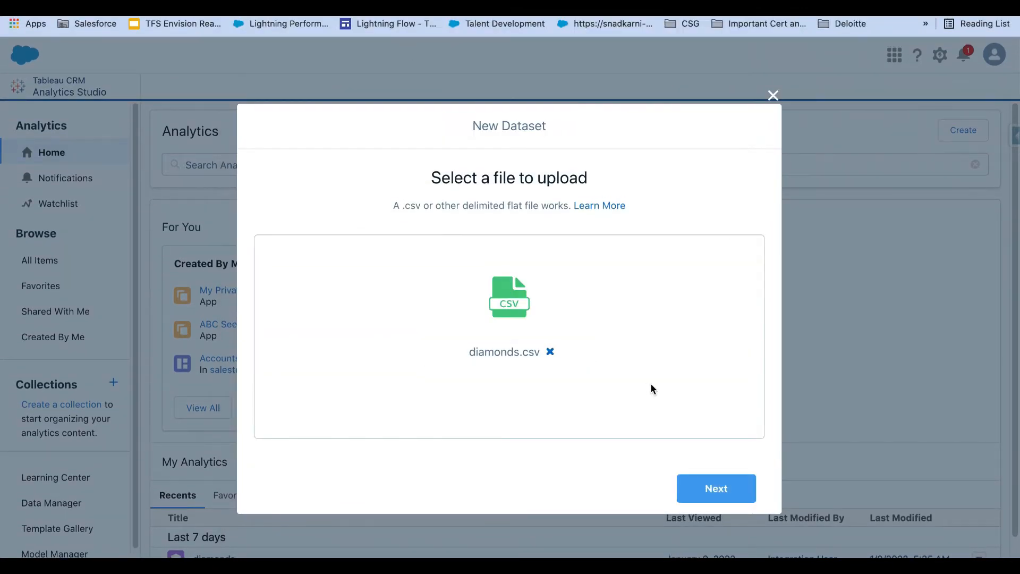
click(718, 493)
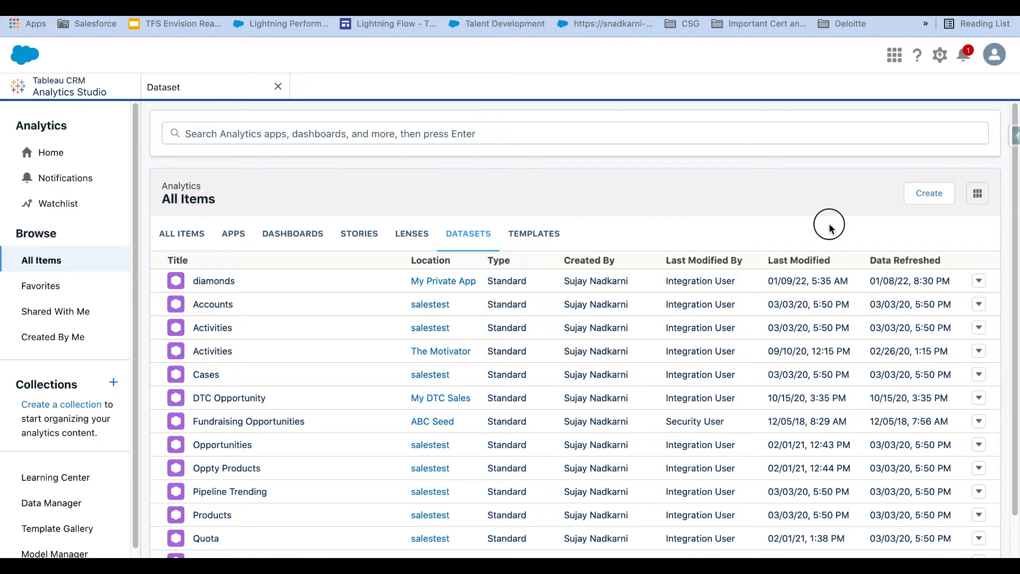
Start an Einstein Discovery story from the diamonds dataset with price as the column to analyze
click(979, 281)
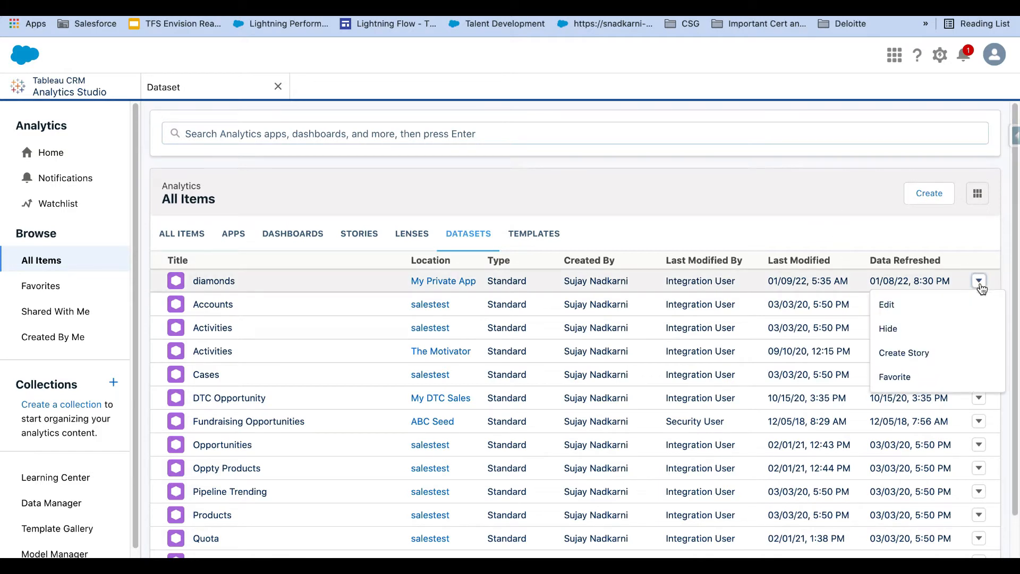
click(940, 353)
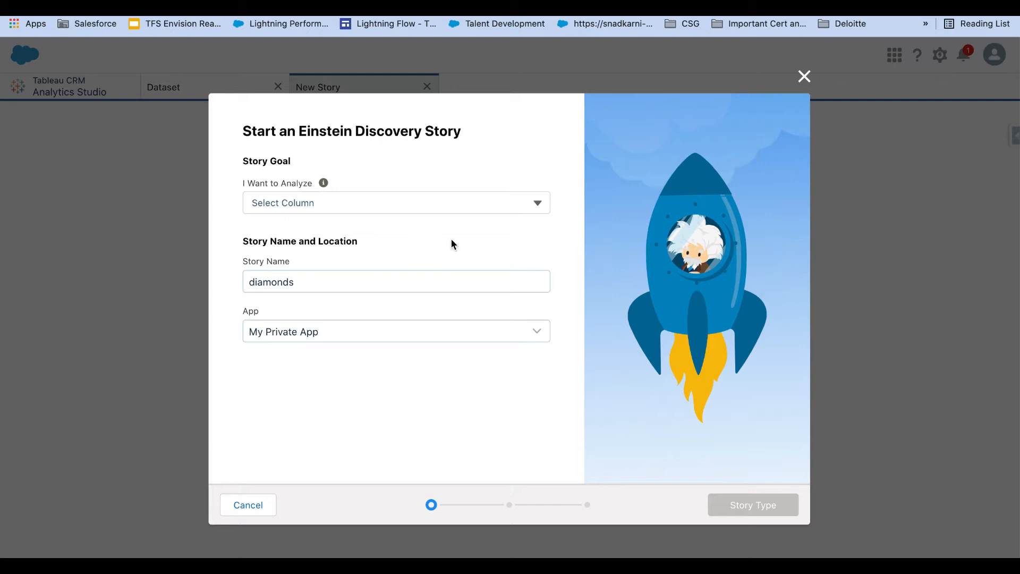
click(378, 203)
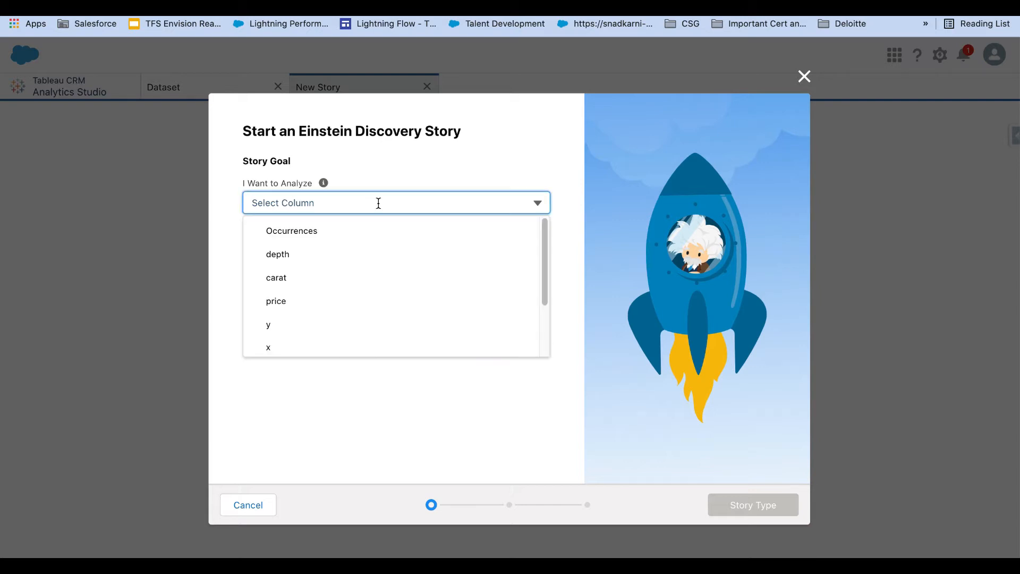
click(360, 302)
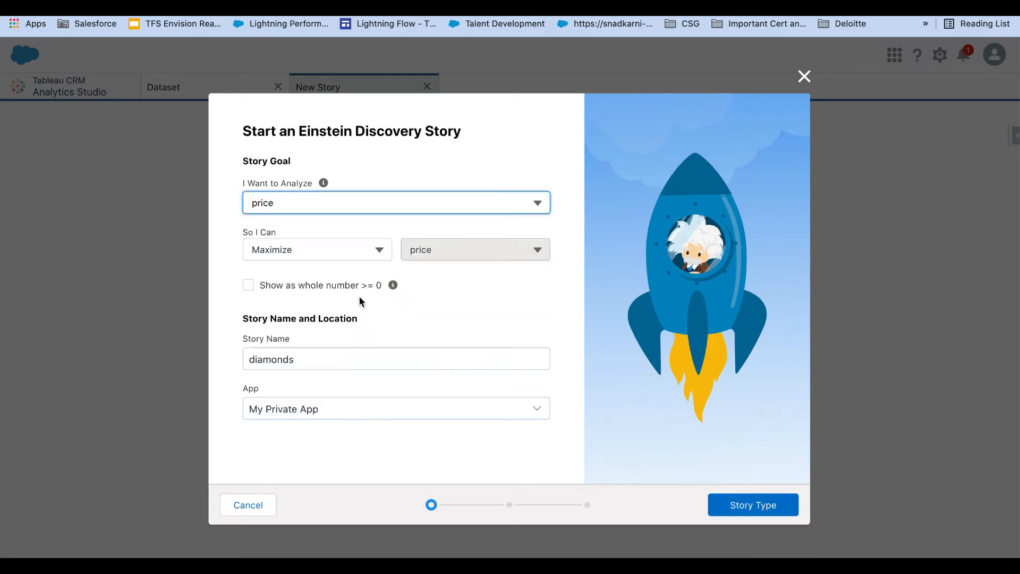
Show the price as a whole number >= 0 and name the story diamonds-price-prediction
click(248, 289)
click(307, 365)
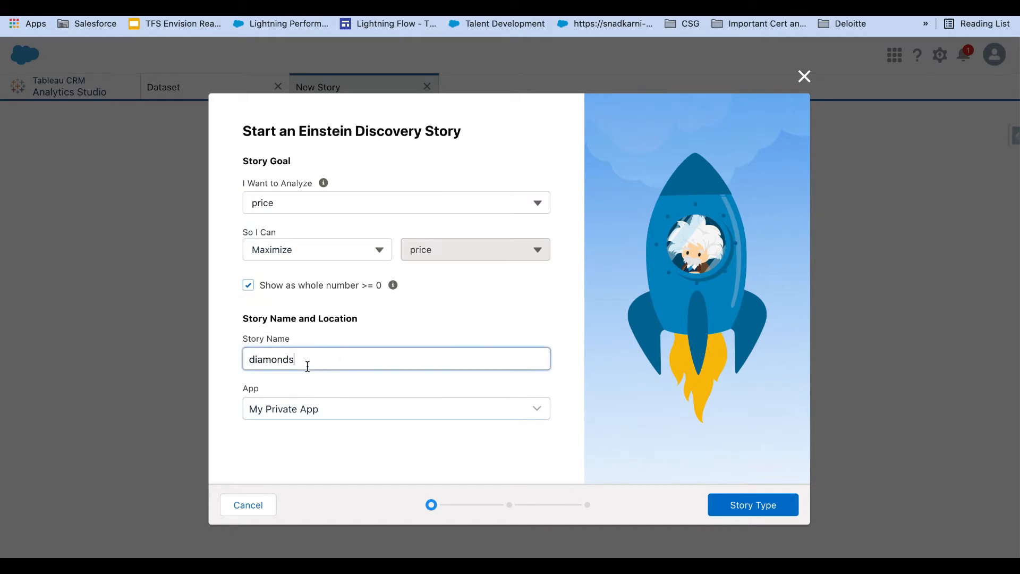
text(-price-prediction)
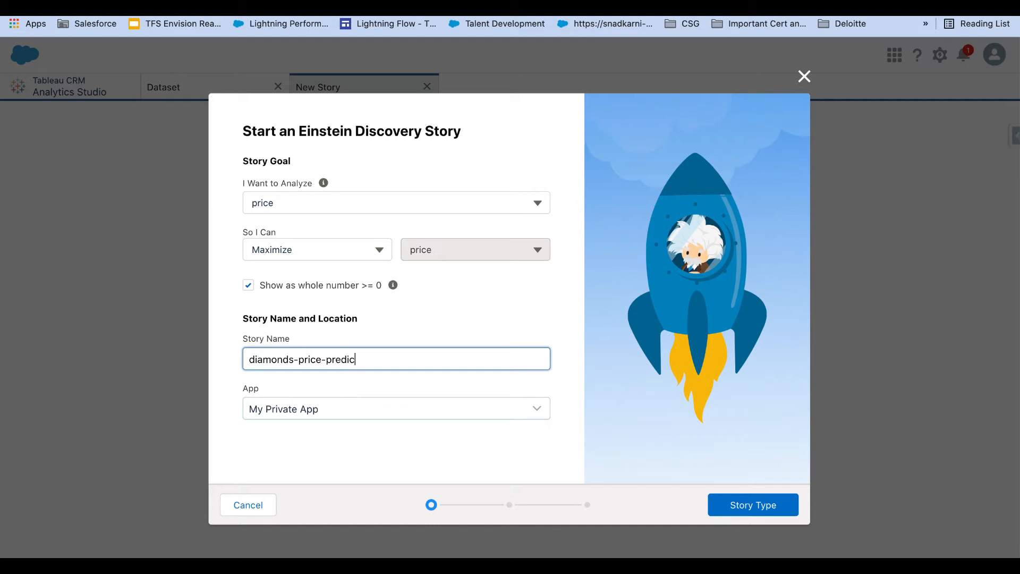
Choose Insights & Predictions as the story type and continue to the setup options
click(788, 514)
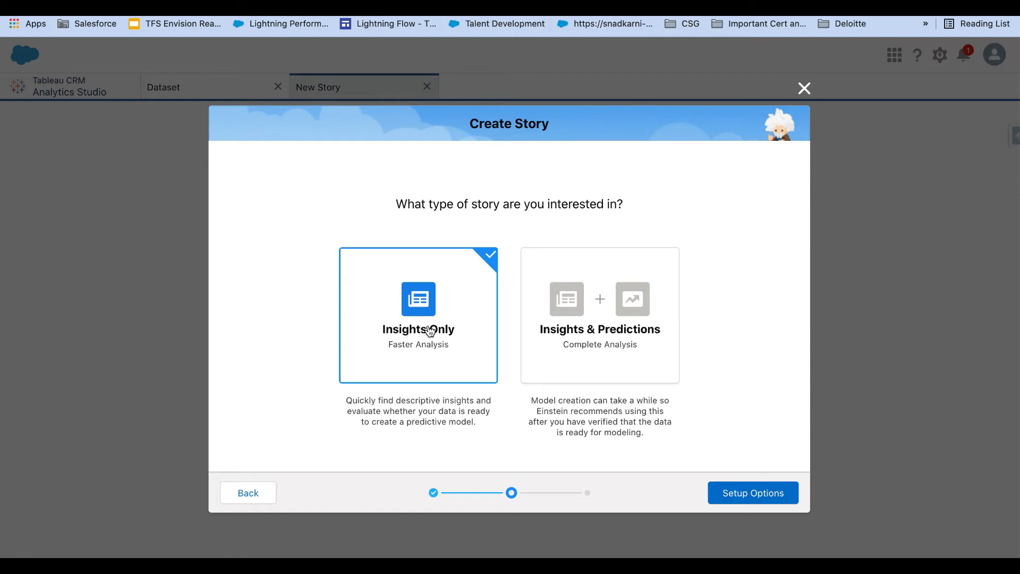
click(607, 335)
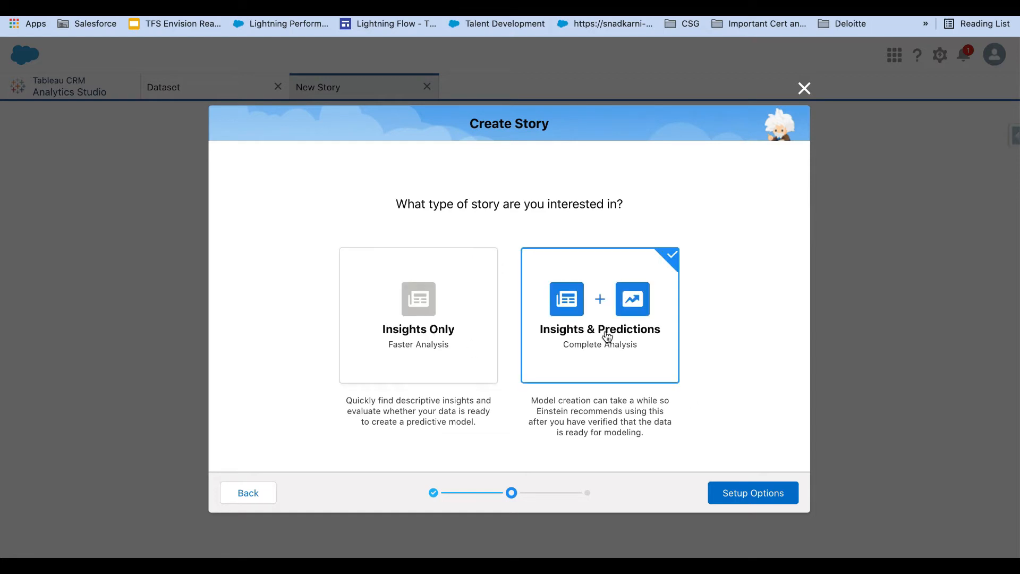
click(745, 492)
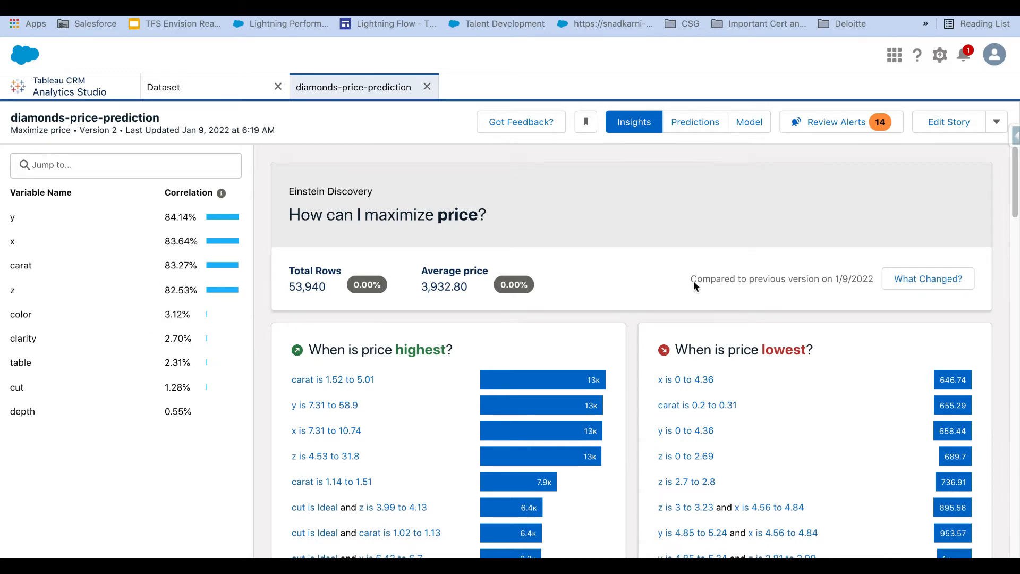
Review the story's insights on when price is highest and lowest, and on price by y
scroll(693, 286, down, 1)
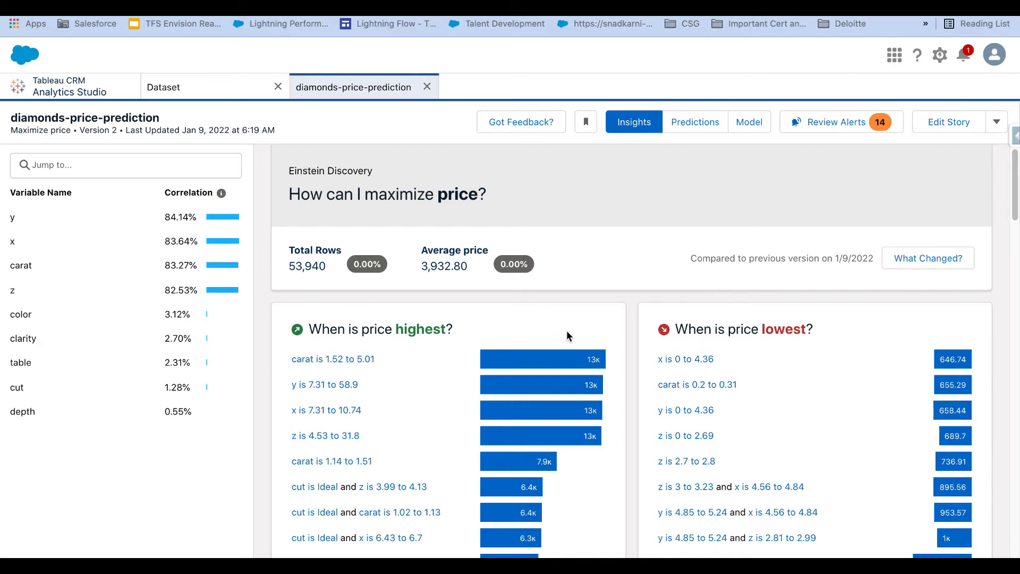
scroll(576, 334, down, 5)
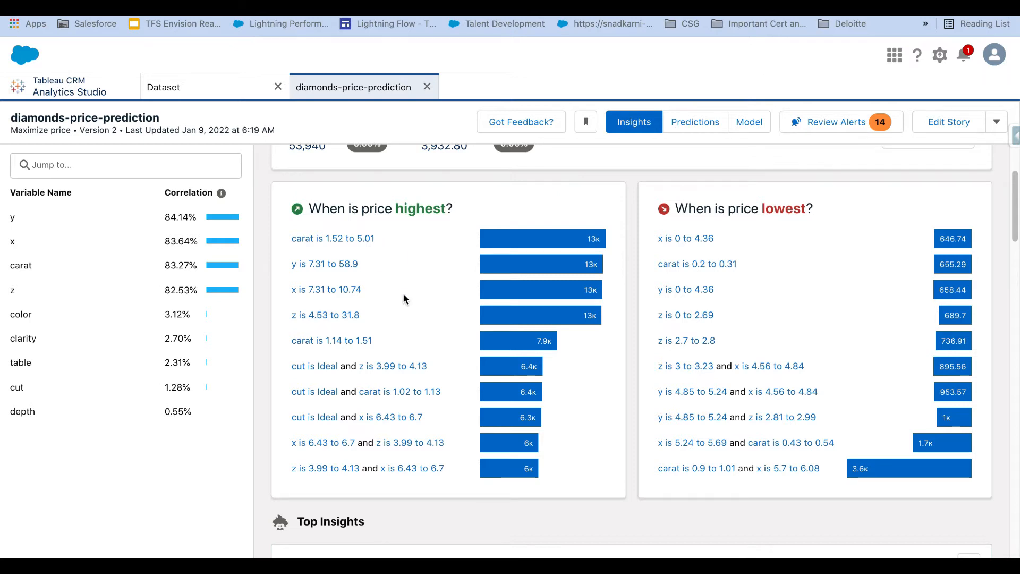
scroll(403, 292, down, 4)
scroll(551, 352, down, 4)
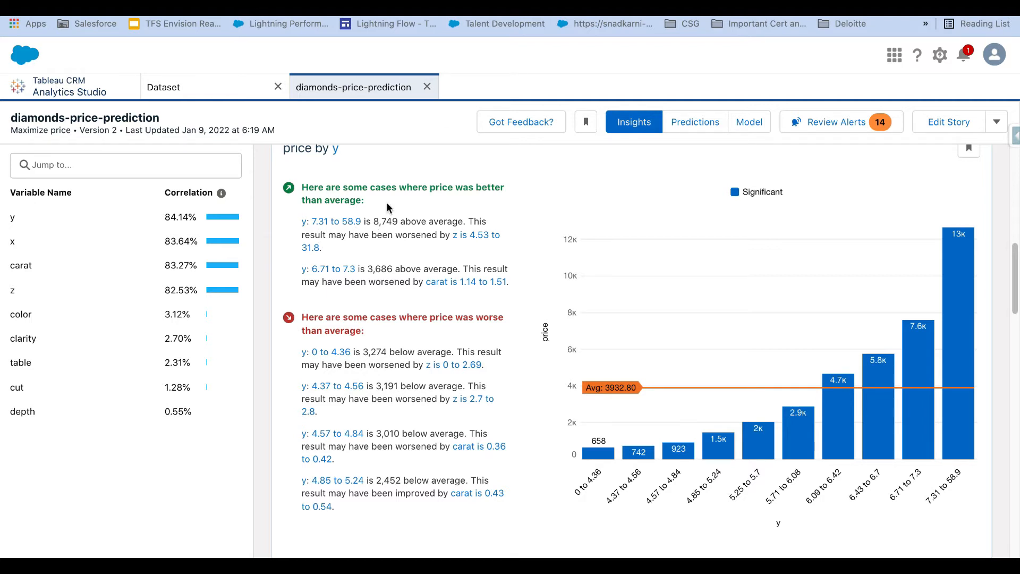
Switch to the Kaggle dataset page and look up what the x, y and z attributes mean
click(356, 7)
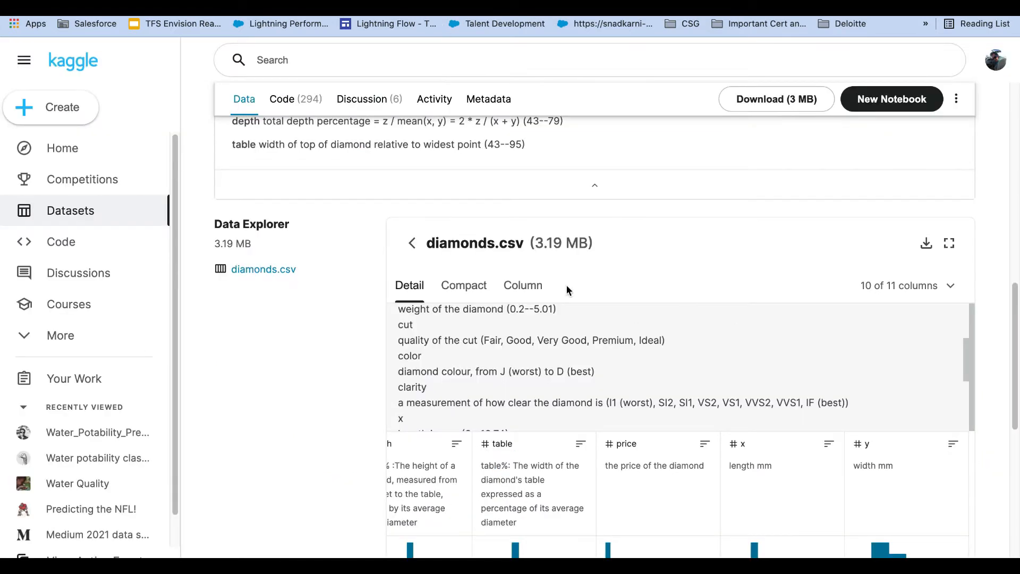
scroll(328, 343, up, 1)
scroll(327, 342, up, 3)
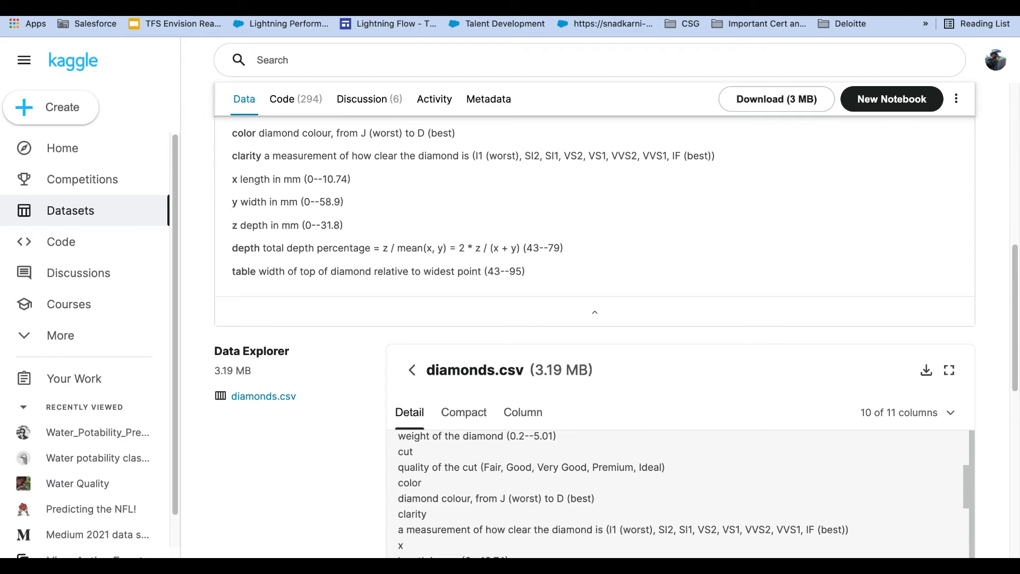
Return to the diamonds-price-prediction story and review the remaining top insights for y, x and carat
click(478, 8)
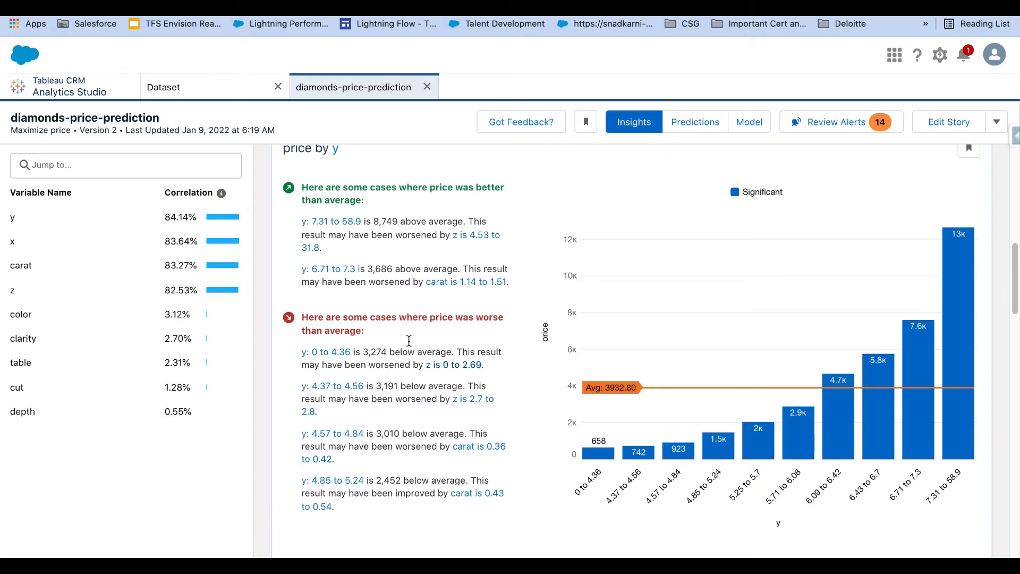
scroll(414, 298, down, 1)
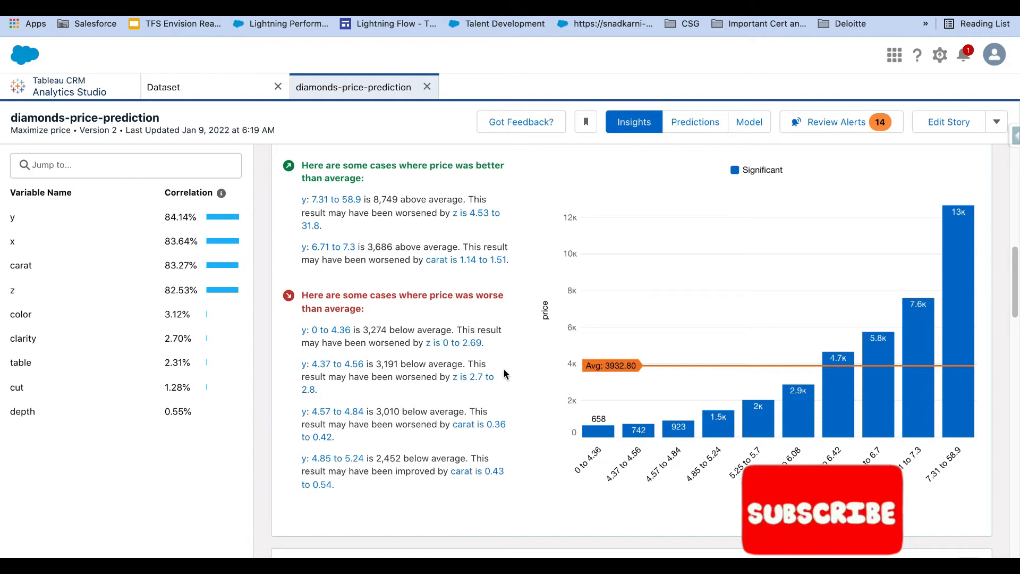
scroll(502, 372, down, 5)
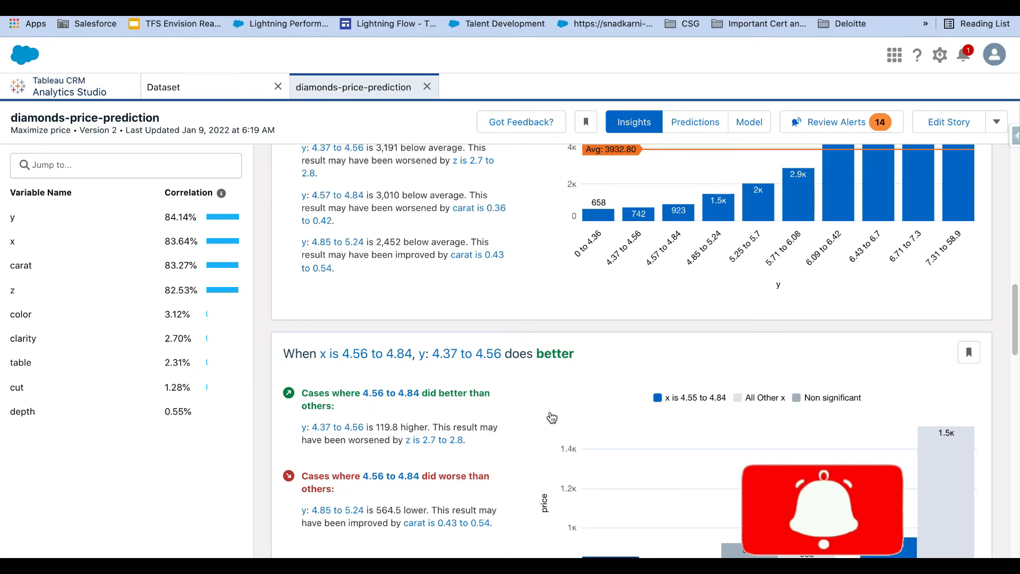
scroll(550, 412, down, 8)
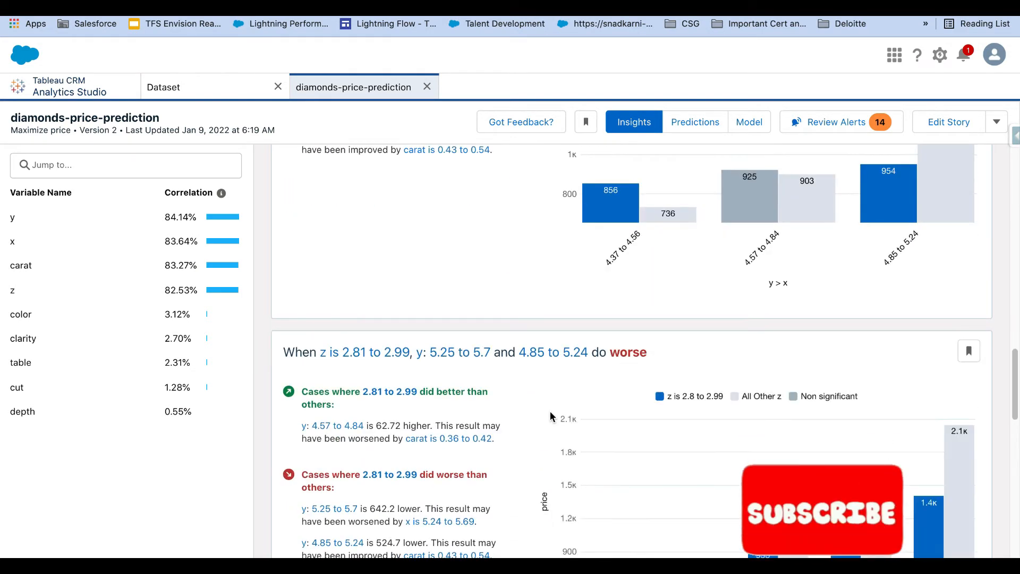
scroll(550, 412, down, 15)
scroll(550, 412, down, 20)
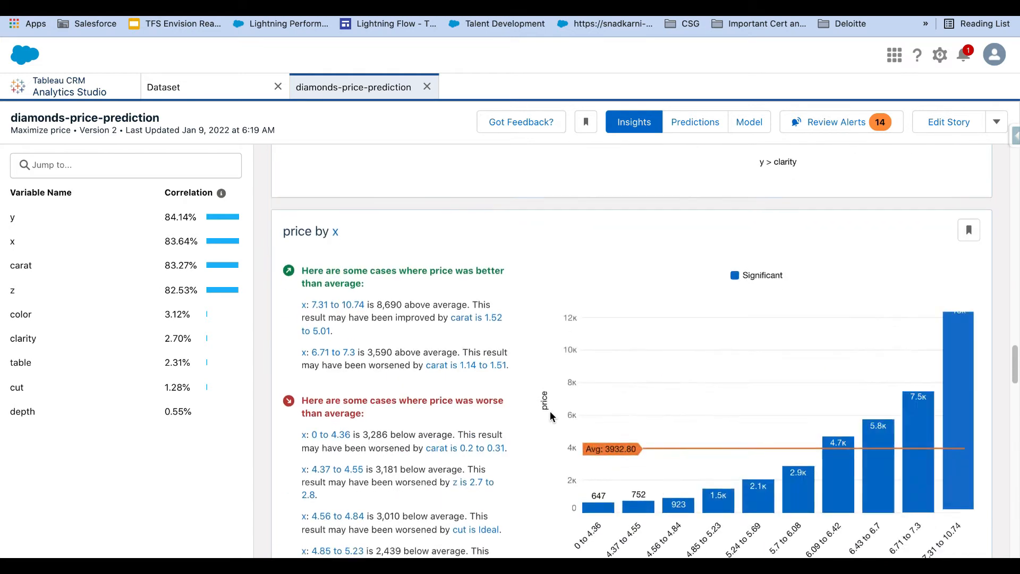
scroll(549, 410, down, 20)
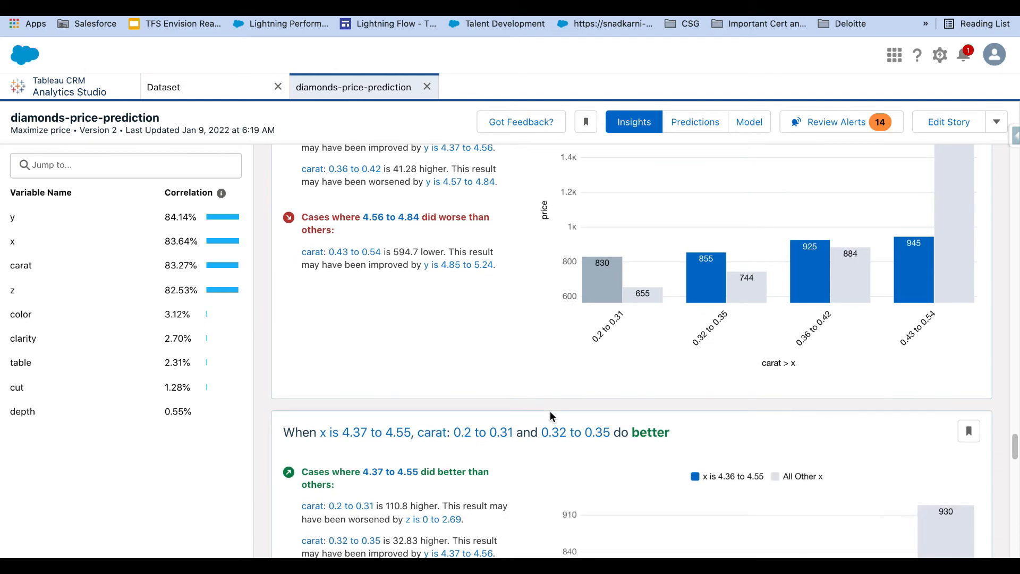
Review the remaining insights on x combined with carat and z, and on price by color
scroll(549, 410, down, 8)
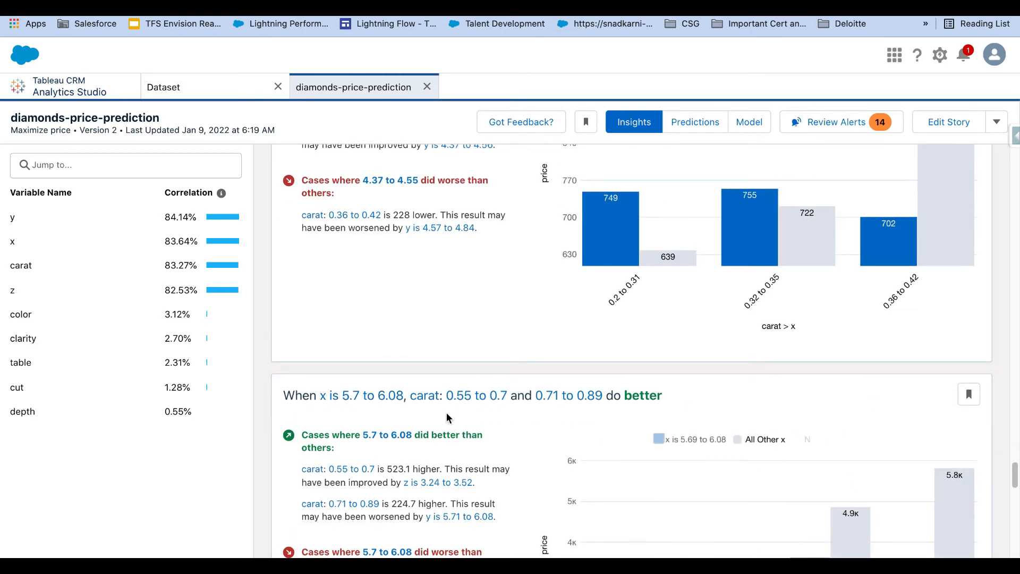
scroll(446, 412, down, 15)
scroll(446, 413, down, 1)
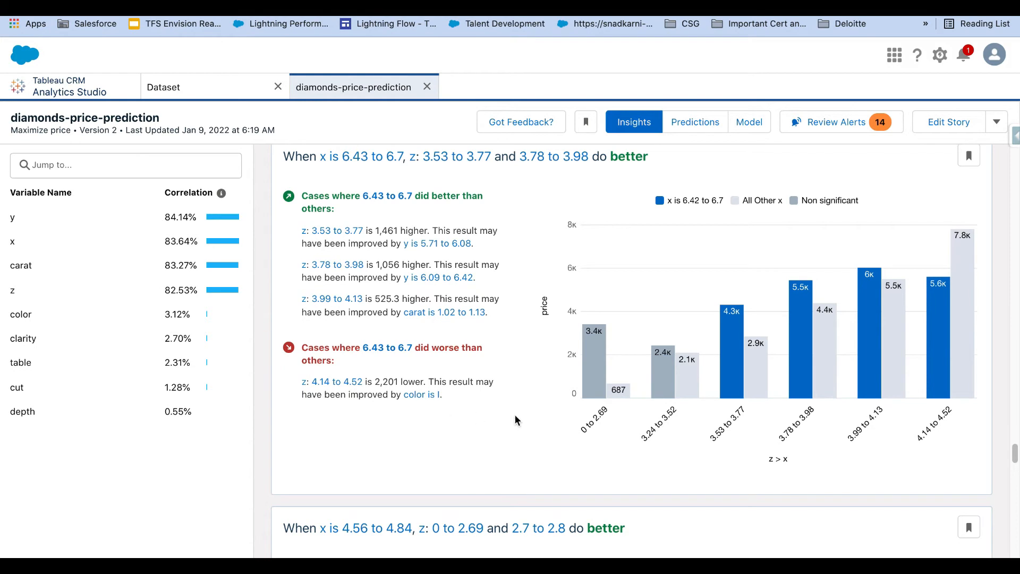
scroll(515, 416, down, 5)
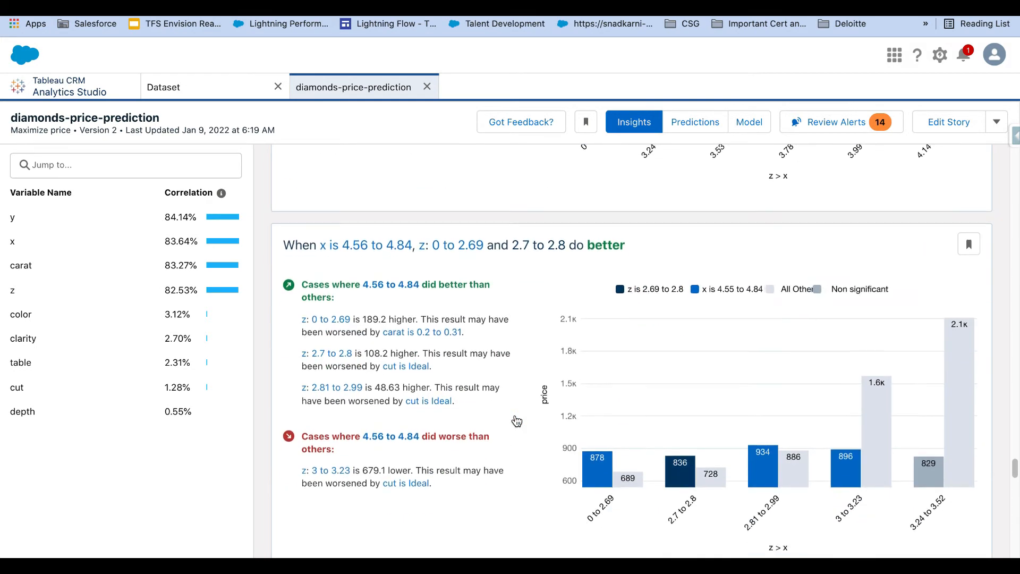
scroll(515, 421, down, 10)
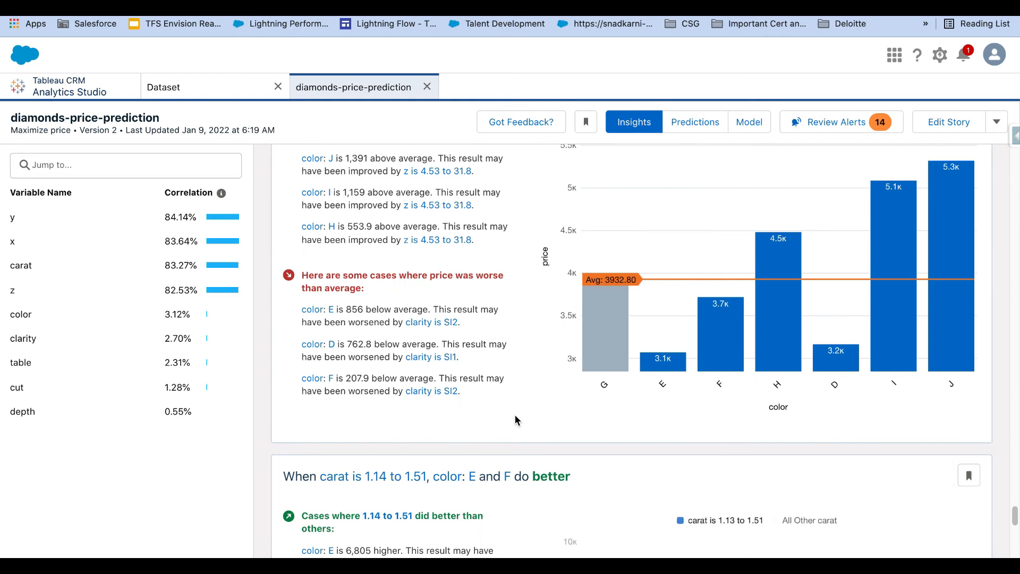
scroll(515, 420, up, 10)
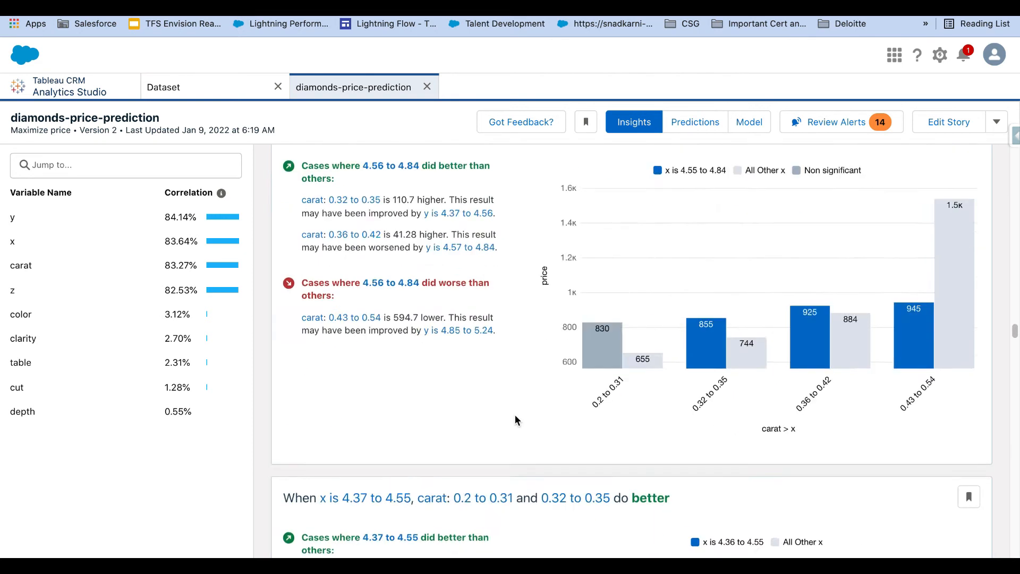
scroll(515, 418, up, 20)
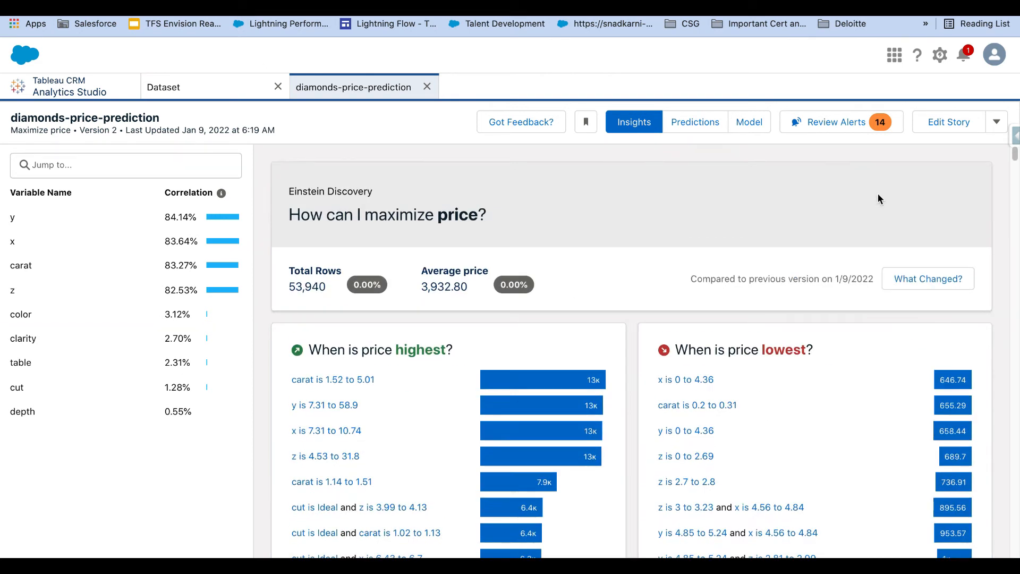
Open the story's data alerts and review the R², high-correlation and multicollinearity alerts for z, carat, x and y
click(836, 122)
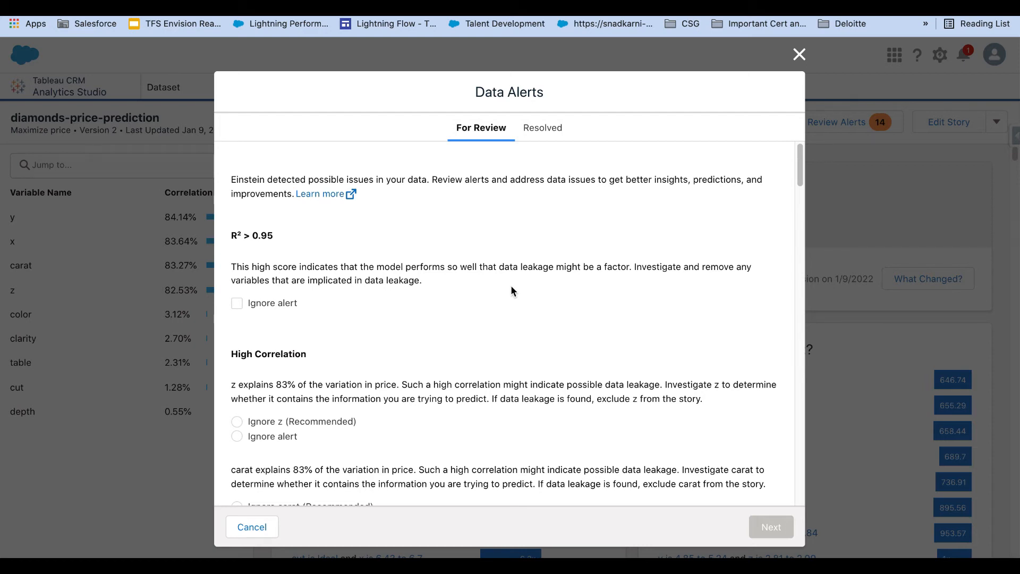
scroll(433, 343, down, 5)
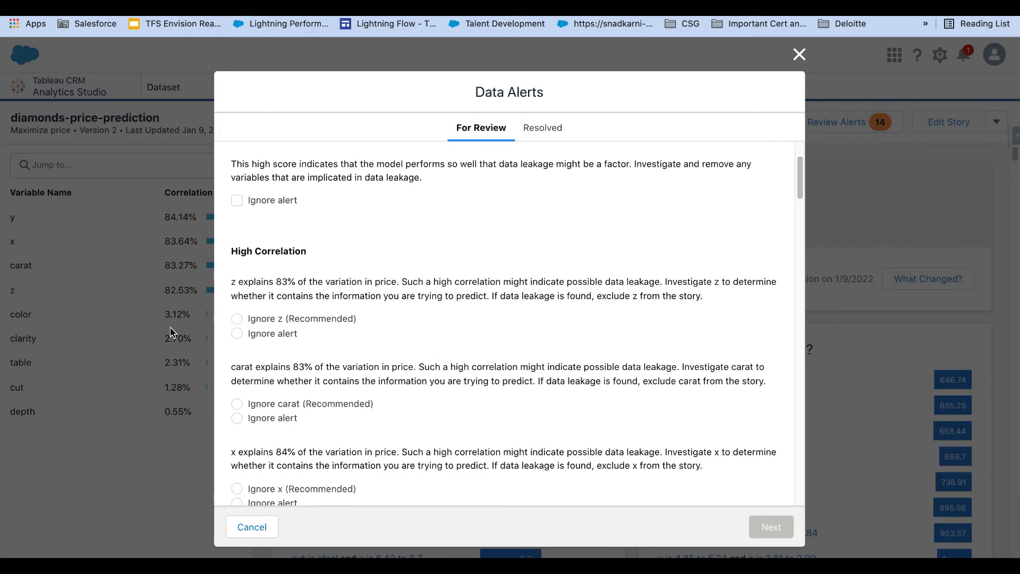
scroll(558, 423, down, 12)
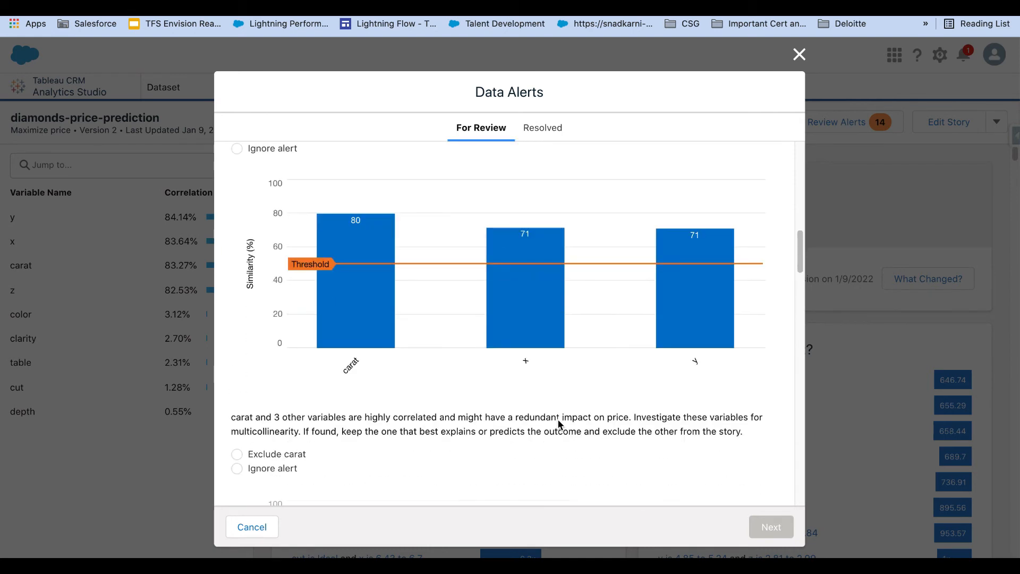
scroll(558, 423, down, 5)
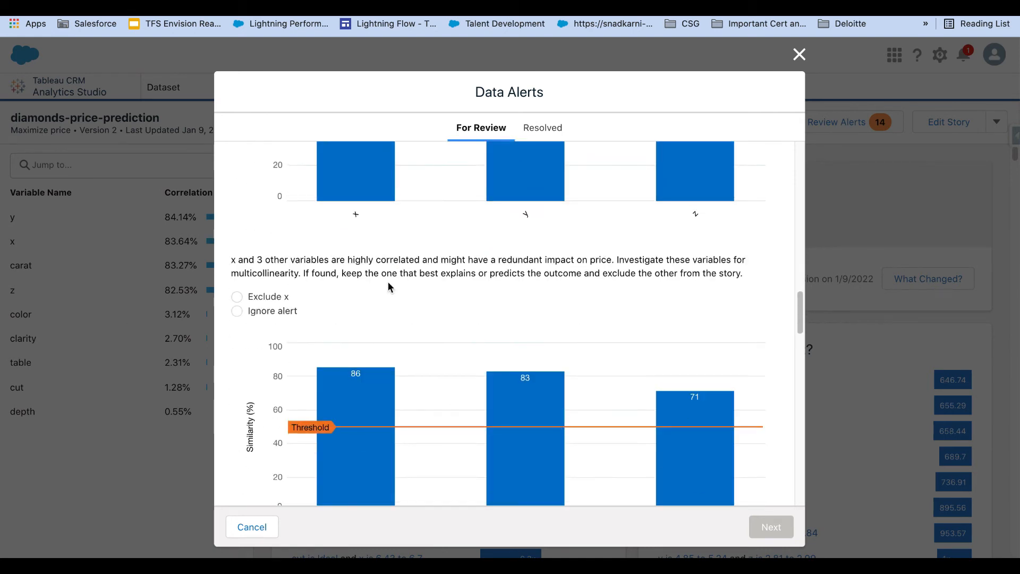
scroll(412, 280, down, 4)
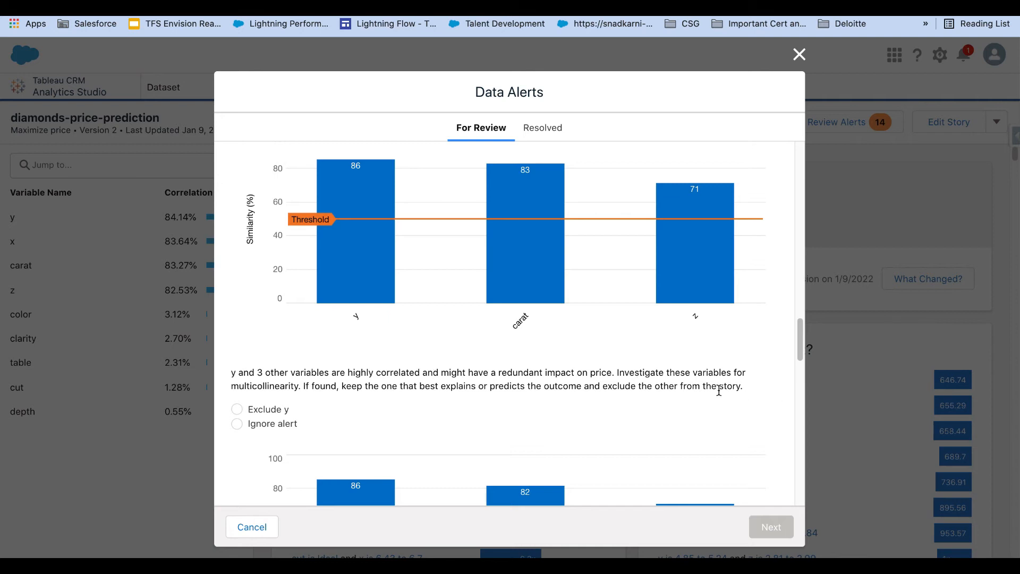
scroll(718, 390, down, 5)
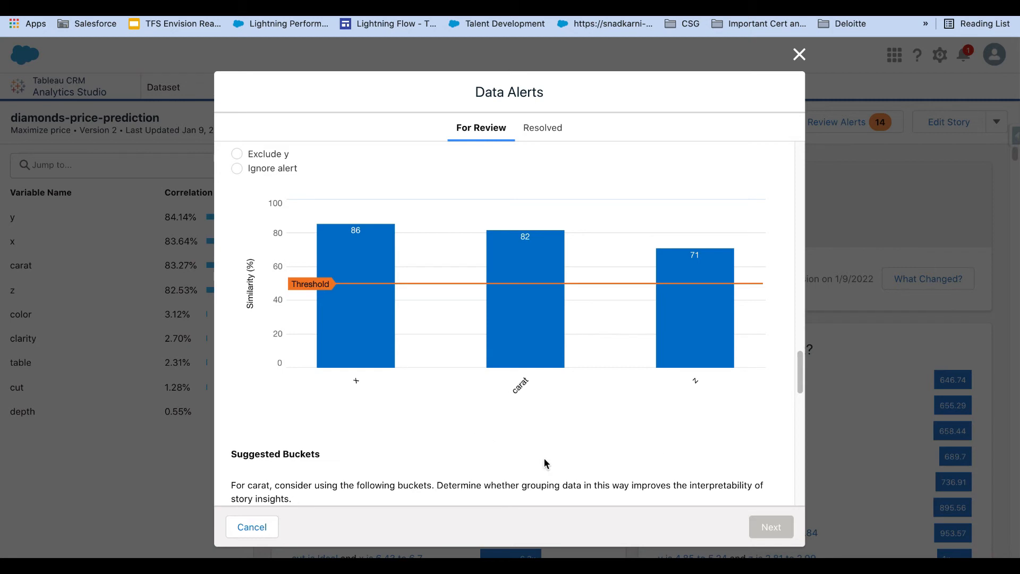
Review the suggested buckets for carat, table, x, y and z, and close the data alerts without resolving any
scroll(600, 455, down, 5)
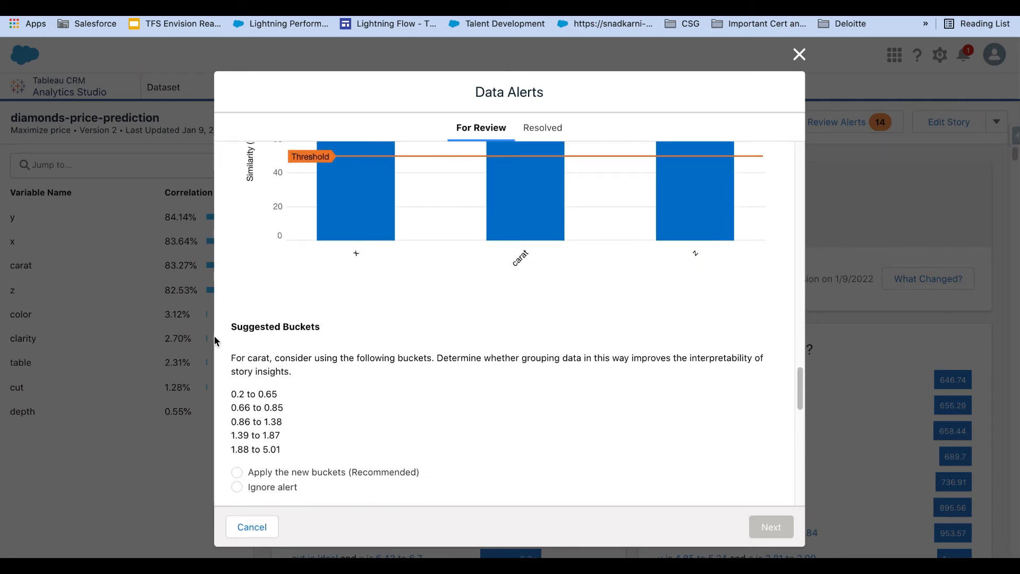
scroll(556, 441, down, 4)
scroll(556, 438, down, 13)
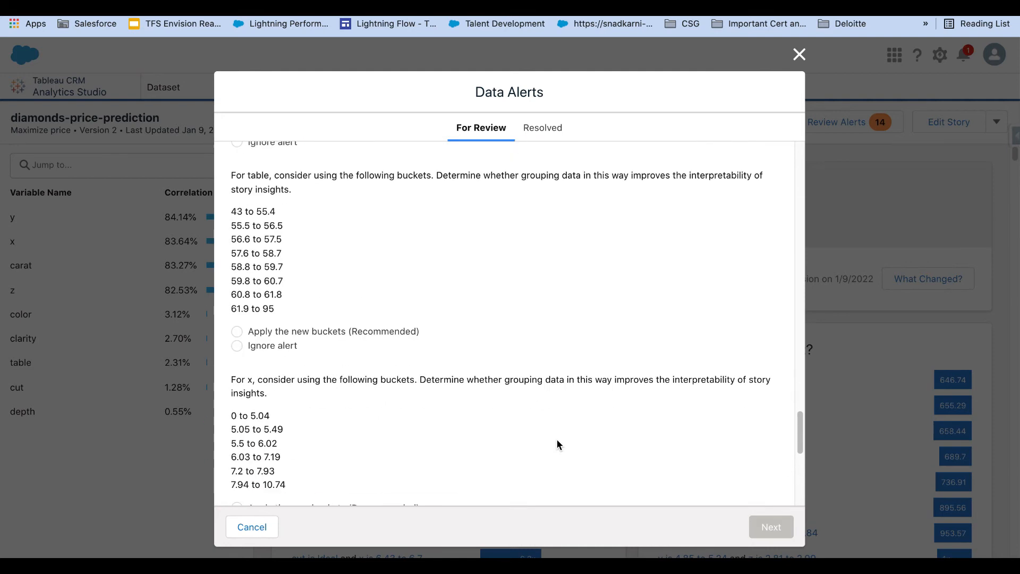
scroll(407, 400, down, 8)
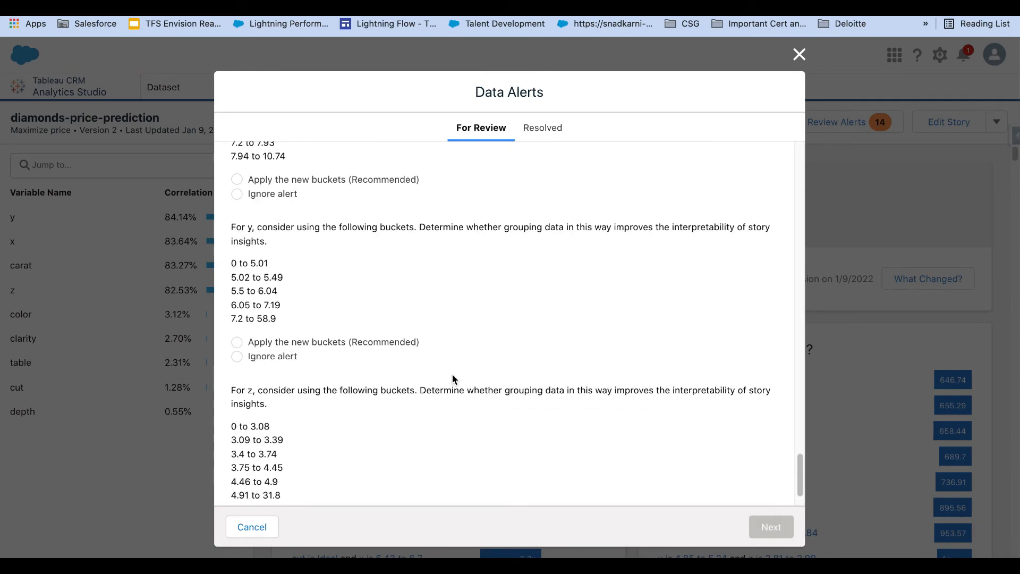
scroll(464, 396, down, 2)
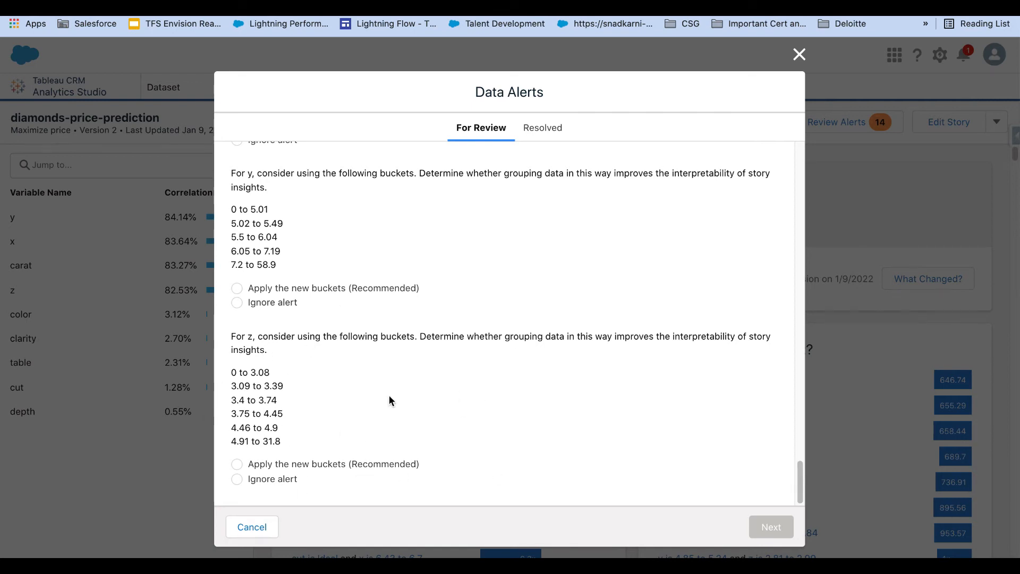
scroll(387, 394, up, 1)
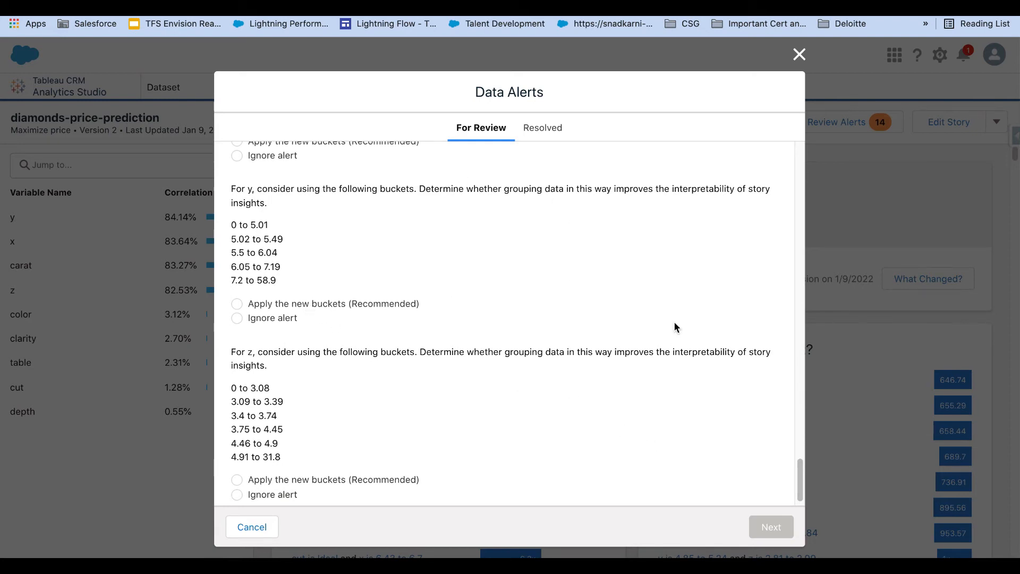
scroll(588, 420, up, 5)
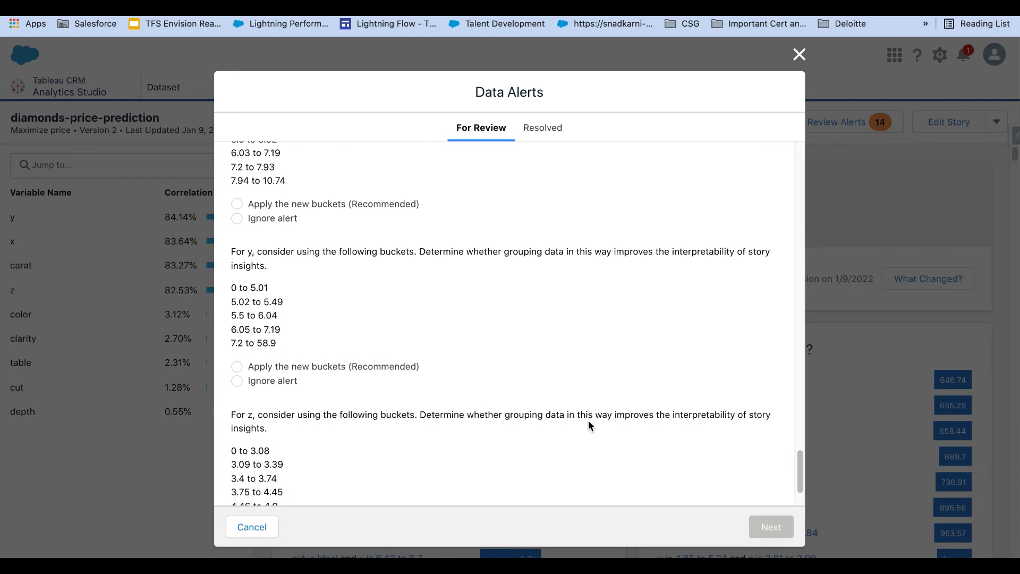
scroll(423, 357, up, 4)
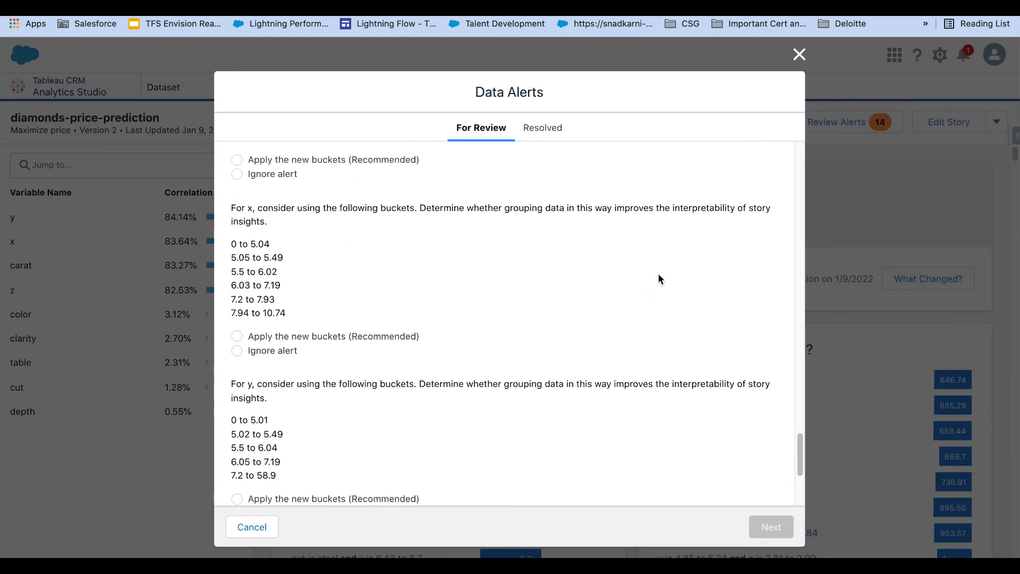
scroll(646, 290, up, 1)
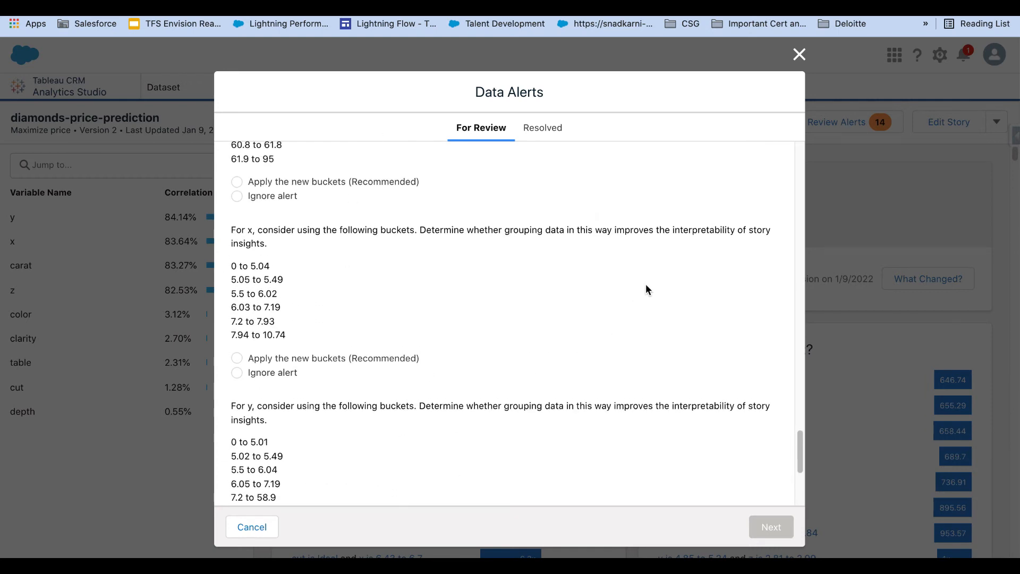
click(799, 54)
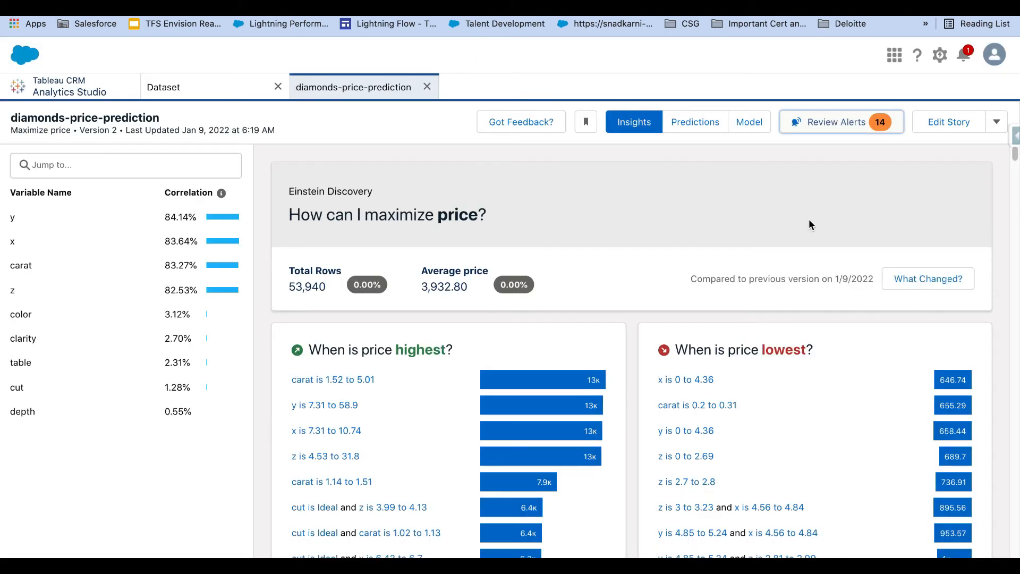
View the story's predictions page and review the model overview's accuracy and deployment readiness
click(694, 126)
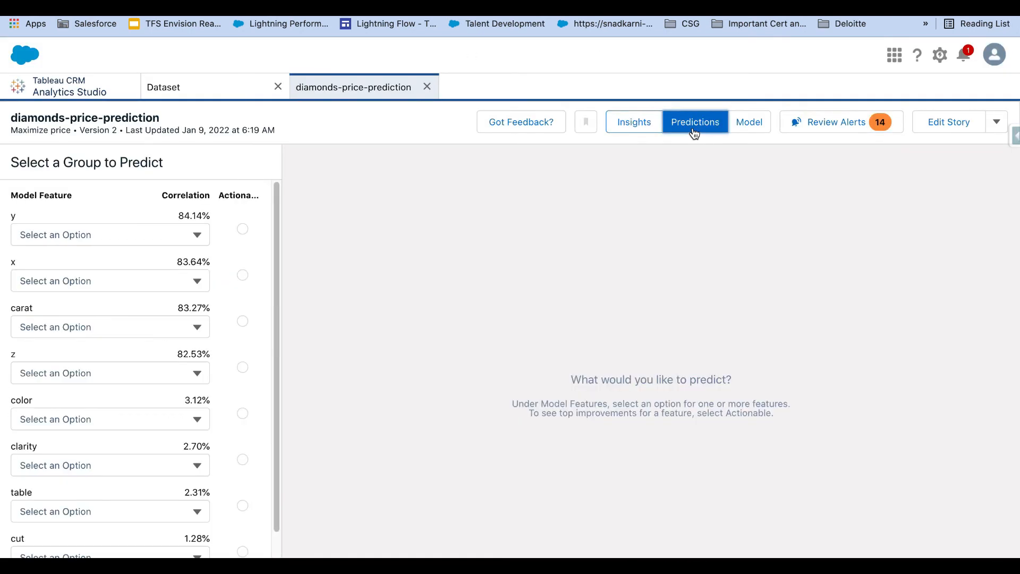
click(743, 128)
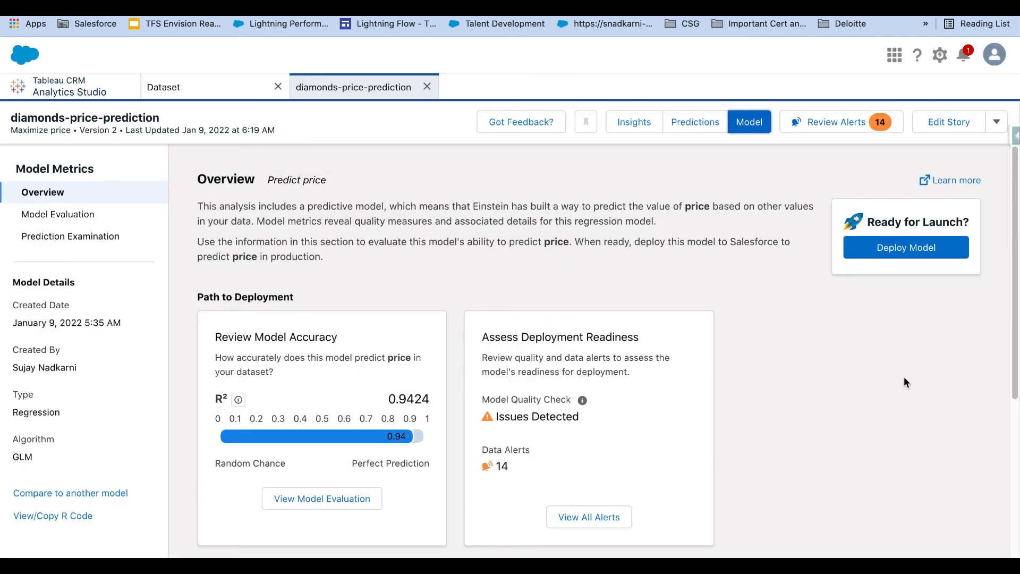
scroll(827, 376, down, 1)
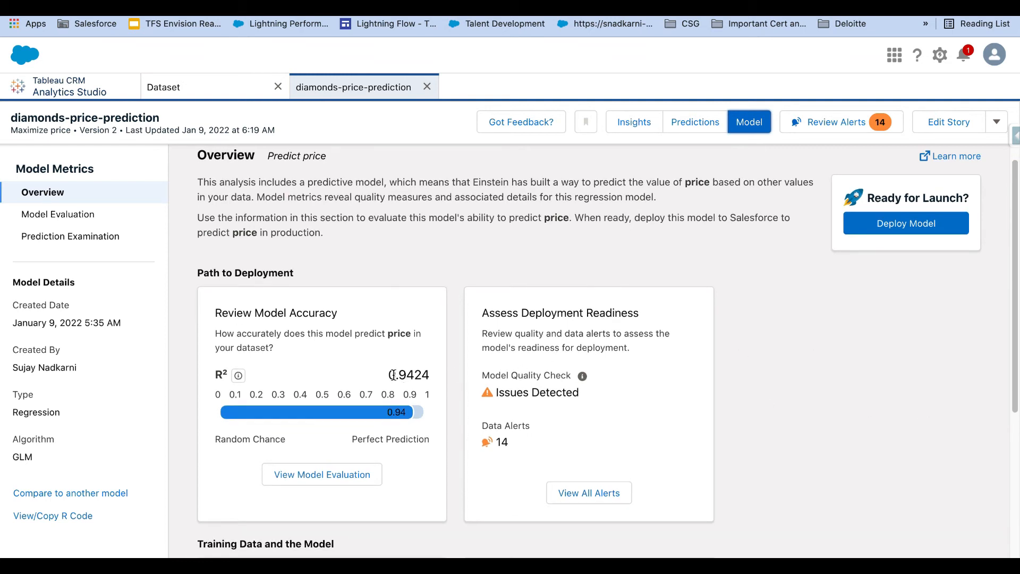
scroll(926, 429, down, 1)
scroll(925, 428, down, 4)
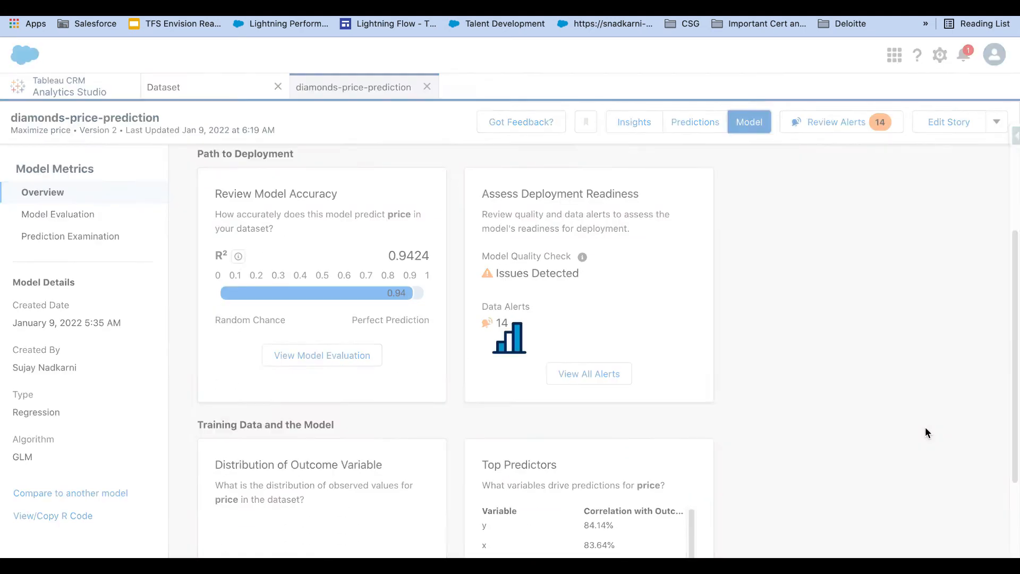
scroll(926, 428, up, 3)
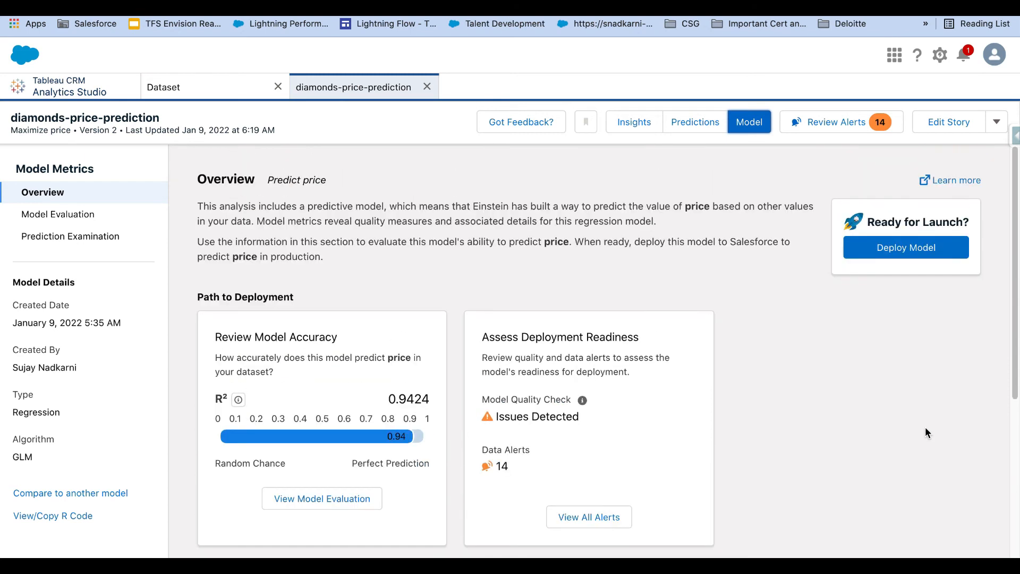
Open the model evaluation and examine its overall performance metrics, Predicted vs Actual plot and Normal QQ plot
scroll(492, 422, down, 2)
click(337, 402)
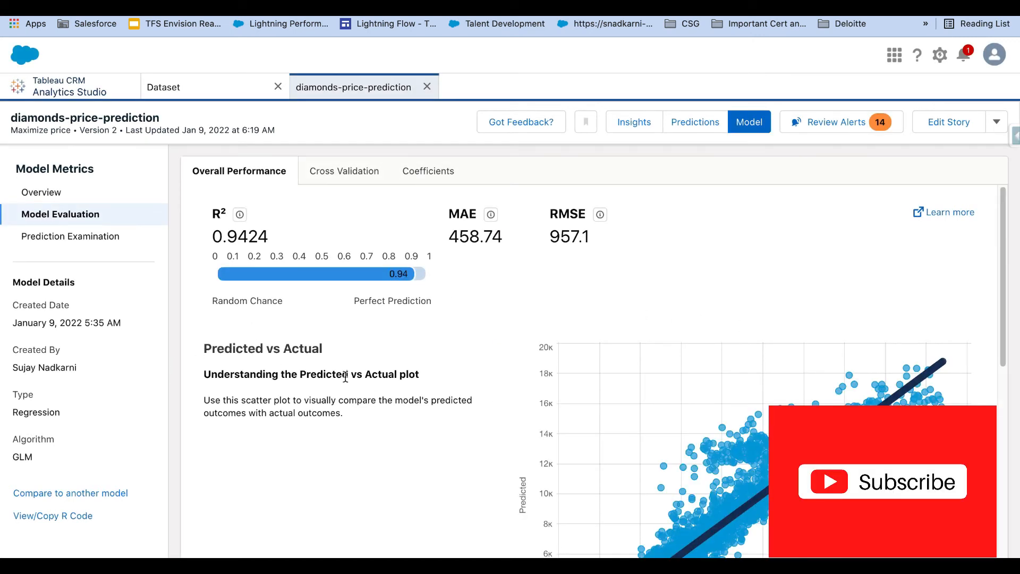
scroll(346, 376, down, 1)
scroll(352, 362, down, 3)
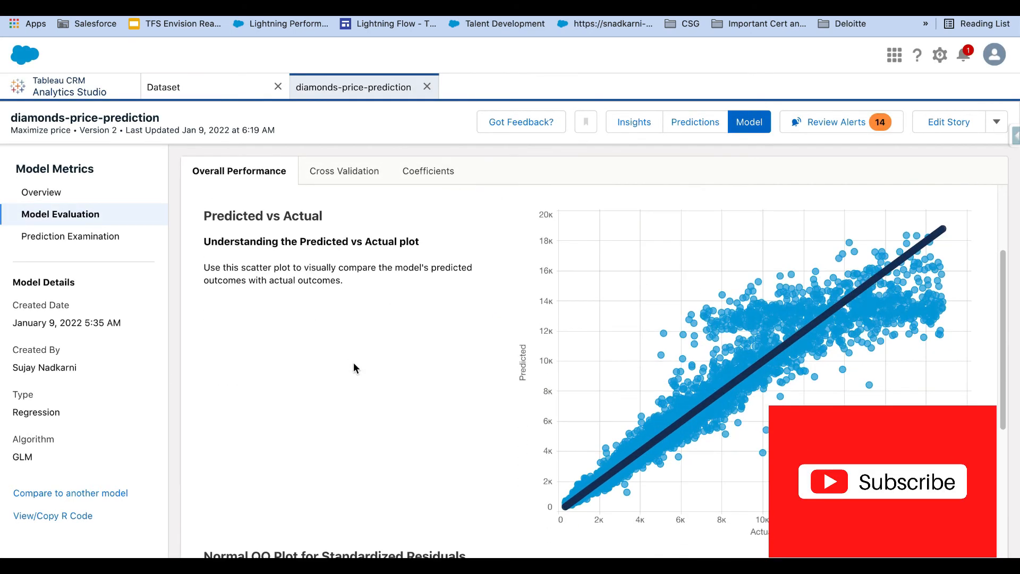
scroll(355, 366, down, 7)
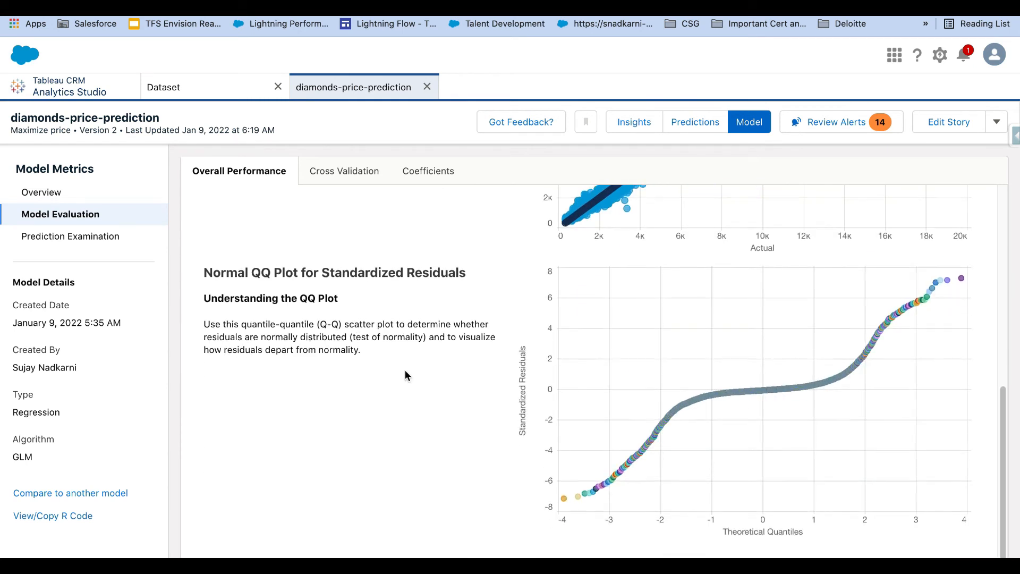
Review the model's 4-fold cross-validation results and its coefficients
scroll(404, 370, up, 10)
click(323, 170)
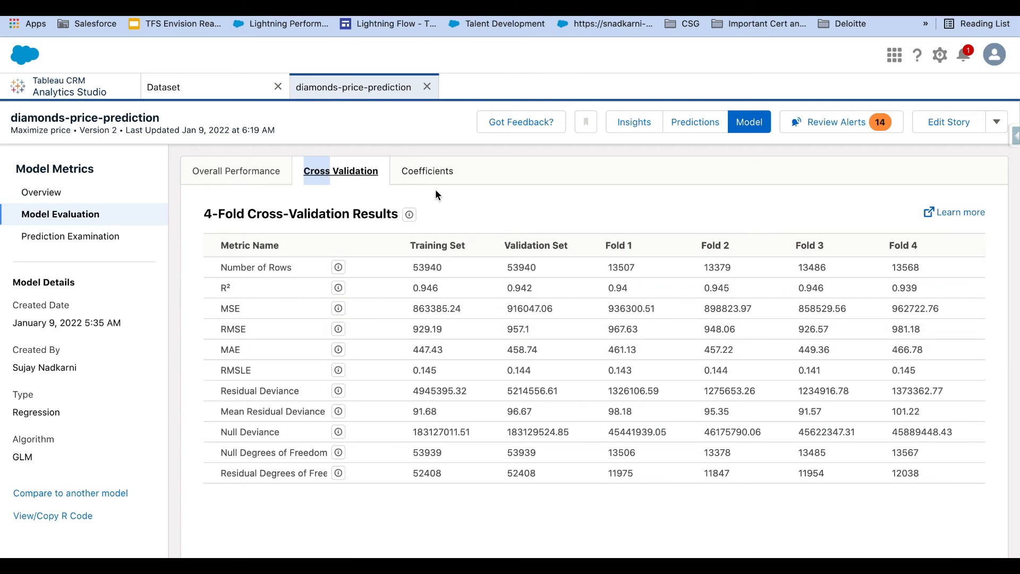
click(444, 174)
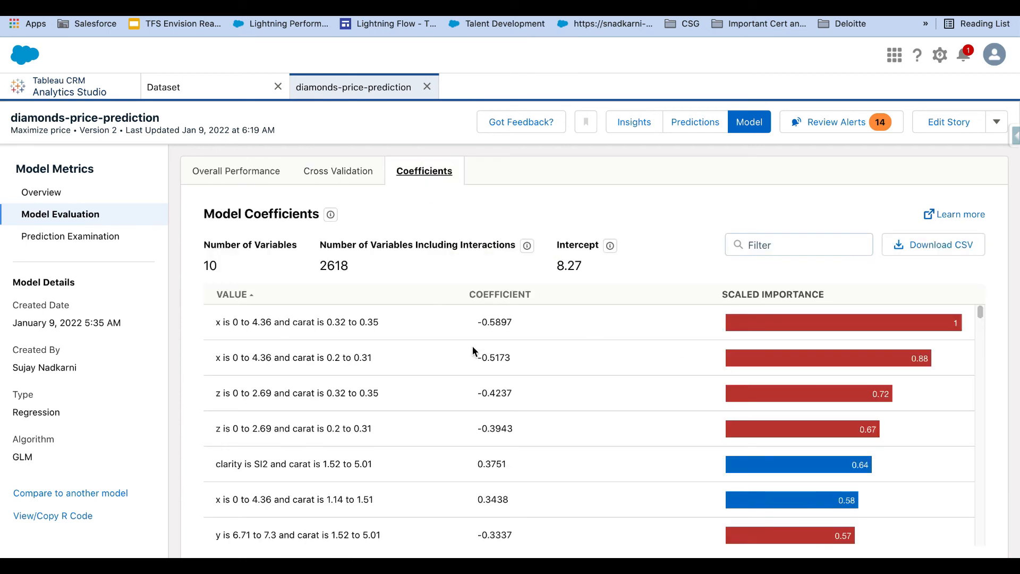
scroll(473, 348, down, 3)
Open the prediction examination and compare predicted with actual prices across the sampled training observations
click(78, 237)
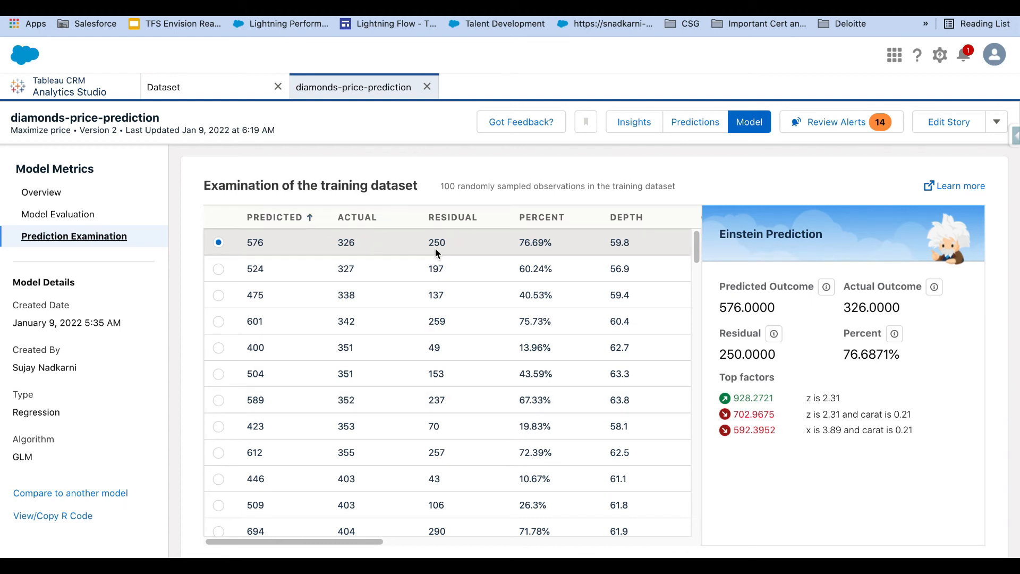
scroll(501, 358, down, 5)
scroll(502, 358, up, 5)
scroll(501, 358, down, 15)
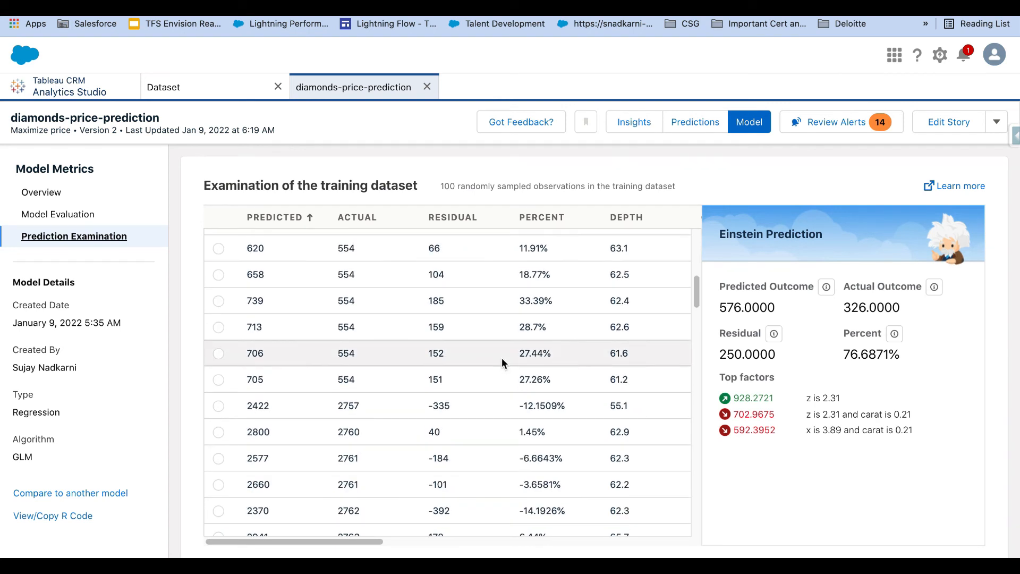
scroll(502, 358, up, 15)
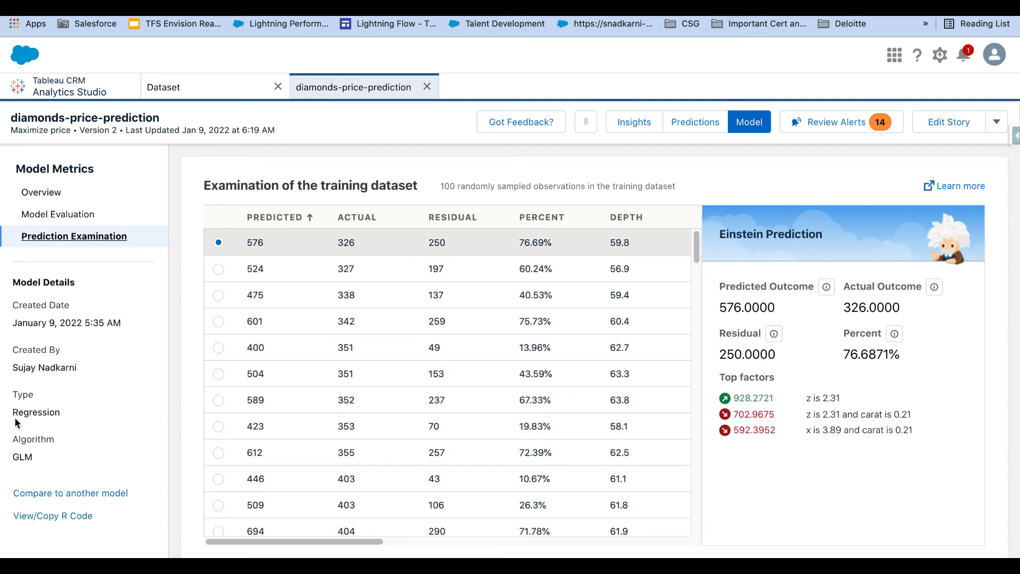
Check the model type and algorithm in the model details
drag(13, 414, 71, 411)
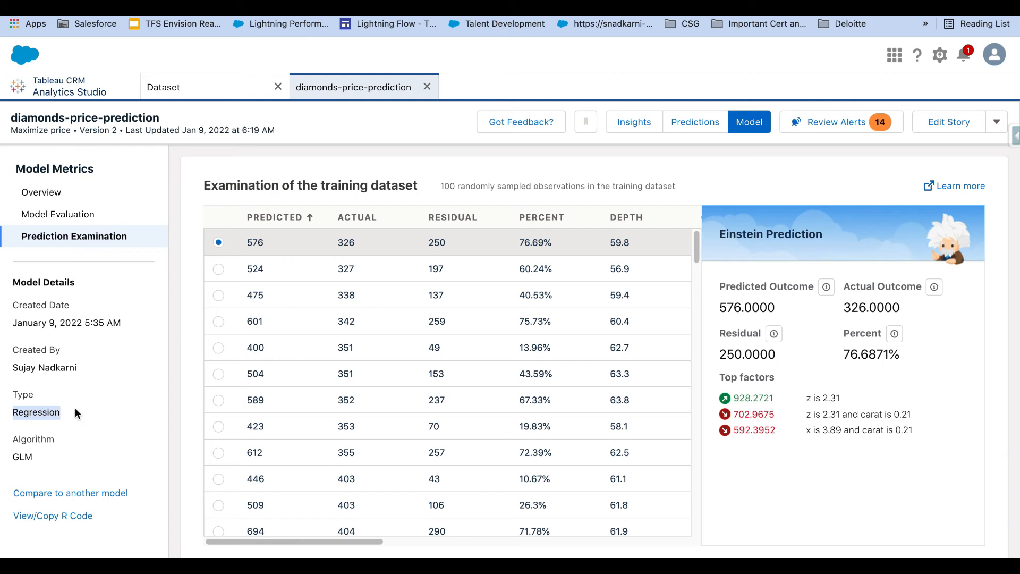
click(30, 463)
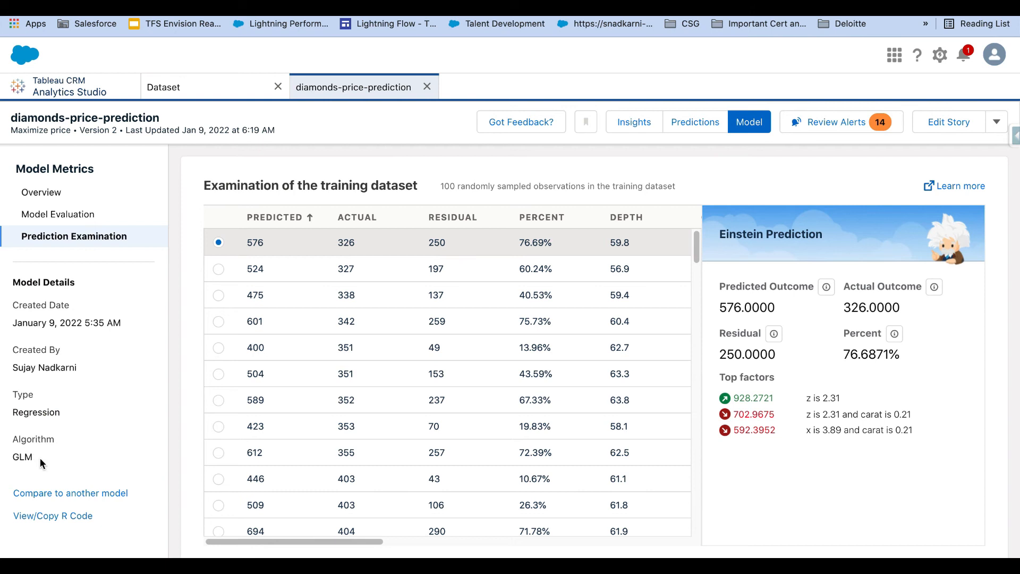
drag(40, 458, 12, 457)
click(113, 419)
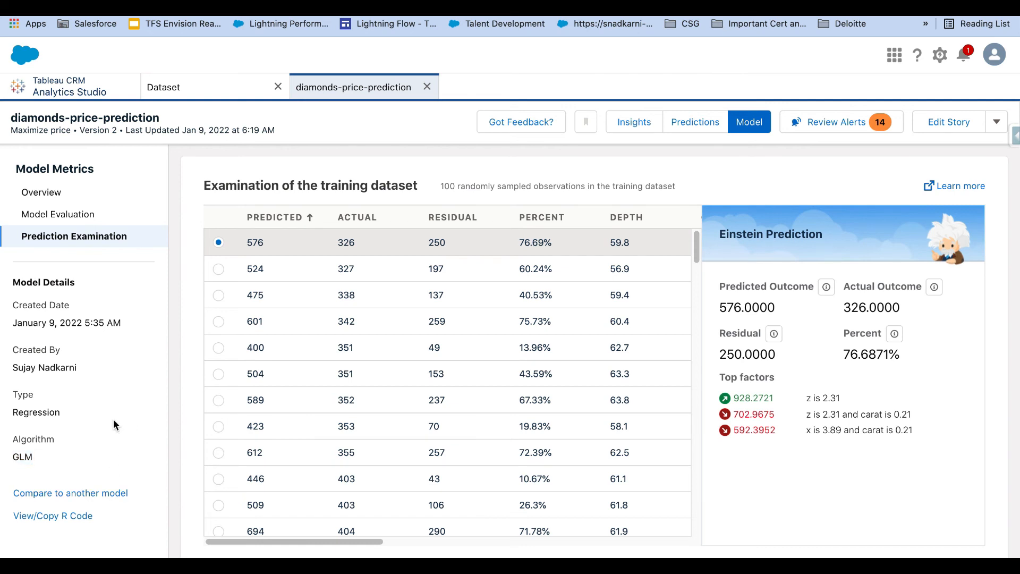
Open the model's R code and look through its transformation and scoring functions
click(63, 521)
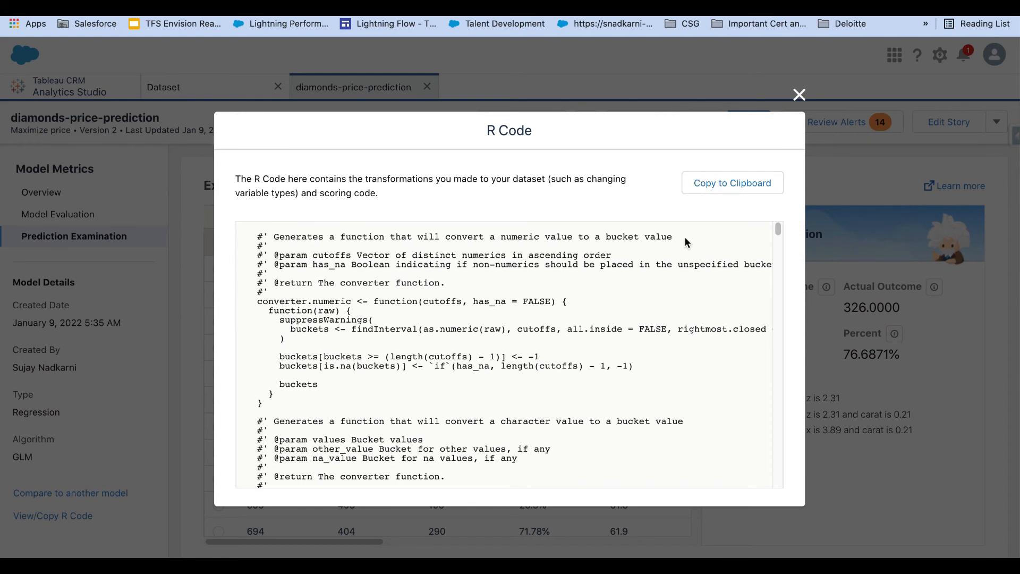
scroll(588, 328, down, 1)
scroll(588, 329, down, 2)
scroll(588, 329, up, 3)
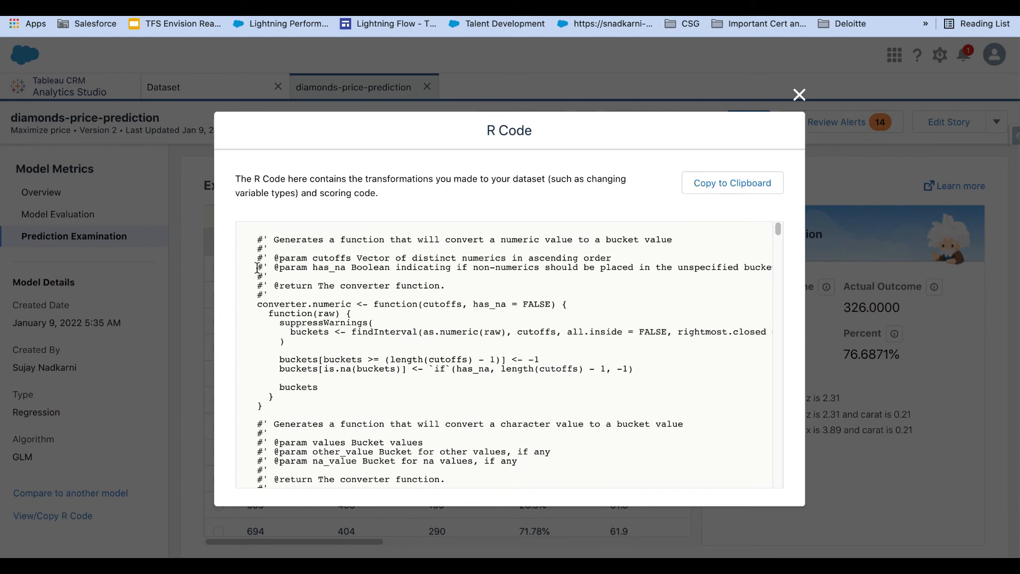